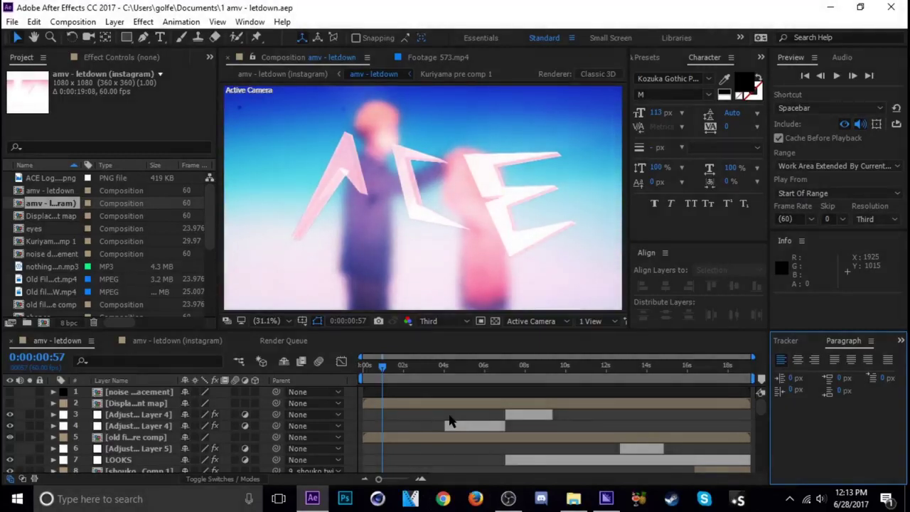
Step: Scrub the main comp, then preview frames of the square amv - letdown (instagram) comp
{"action": "left_click_drag", "start_coordinate": [396, 377], "coordinate": [429, 375]}
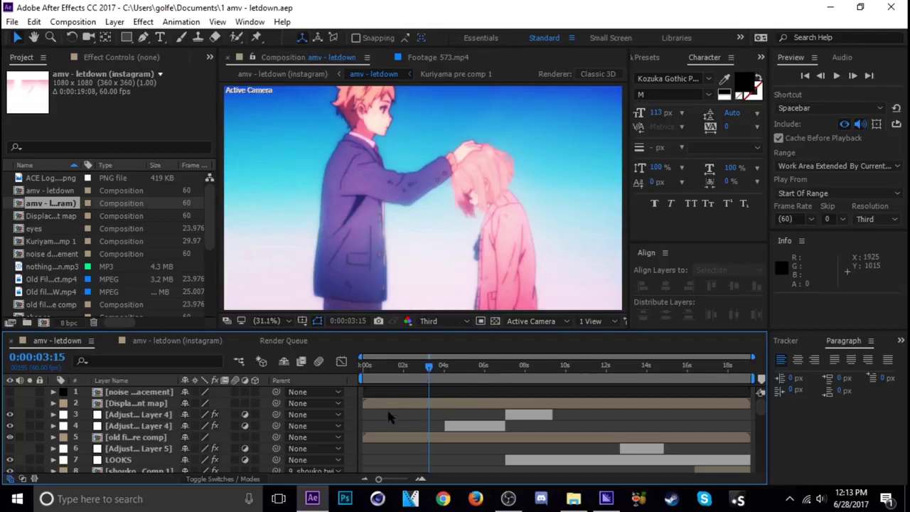
{"action": "left_click", "coordinate": [174, 340]}
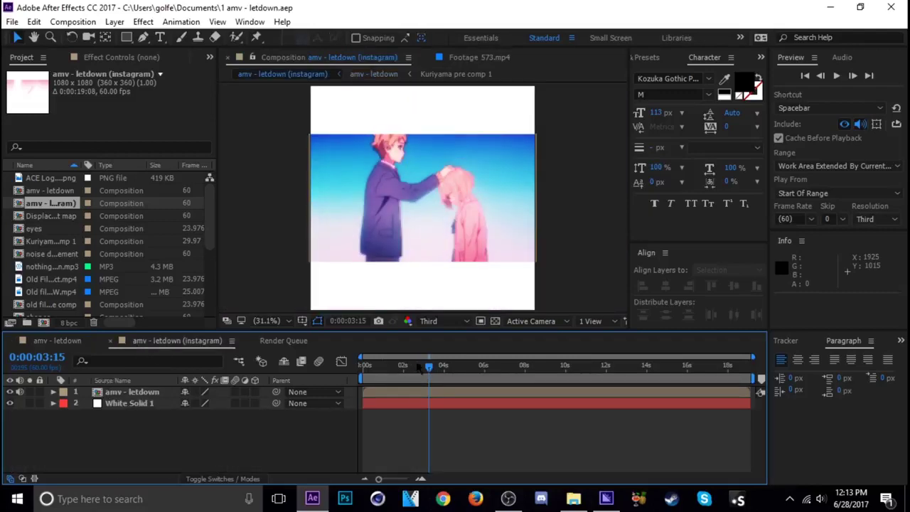
{"action": "left_click_drag", "start_coordinate": [416, 367], "coordinate": [329, 374]}
{"action": "left_click", "coordinate": [391, 365]}
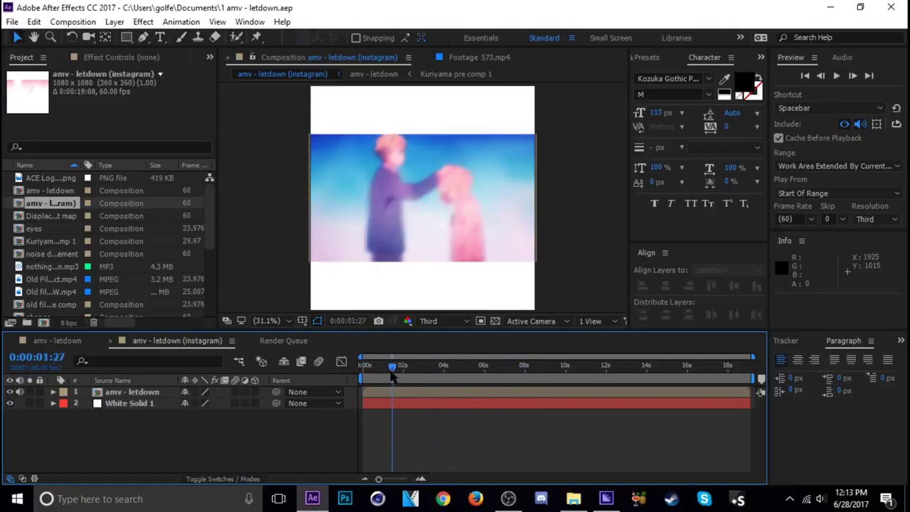
Step: In amv - letdown, drag the work area bar to span 0:00:00:00–0:00:14:56
{"action": "left_click", "coordinate": [51, 341]}
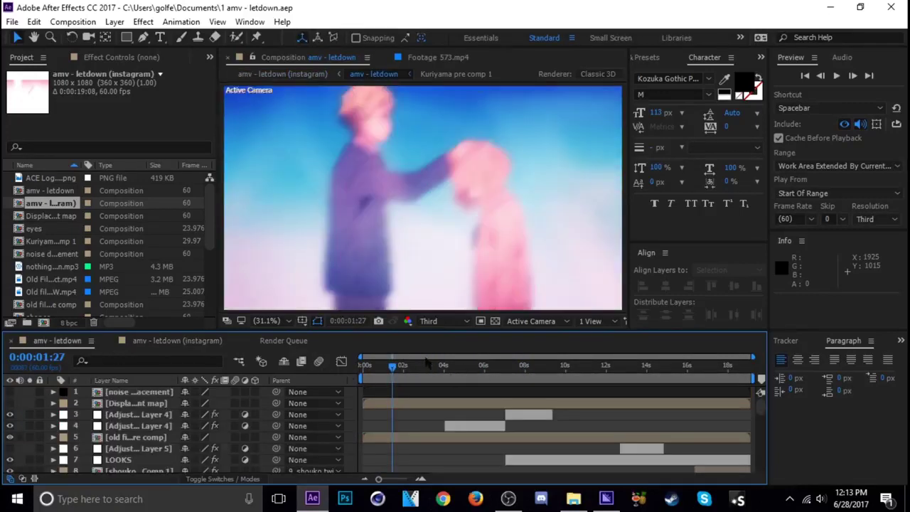
{"action": "left_click_drag", "start_coordinate": [393, 376], "coordinate": [437, 377]}
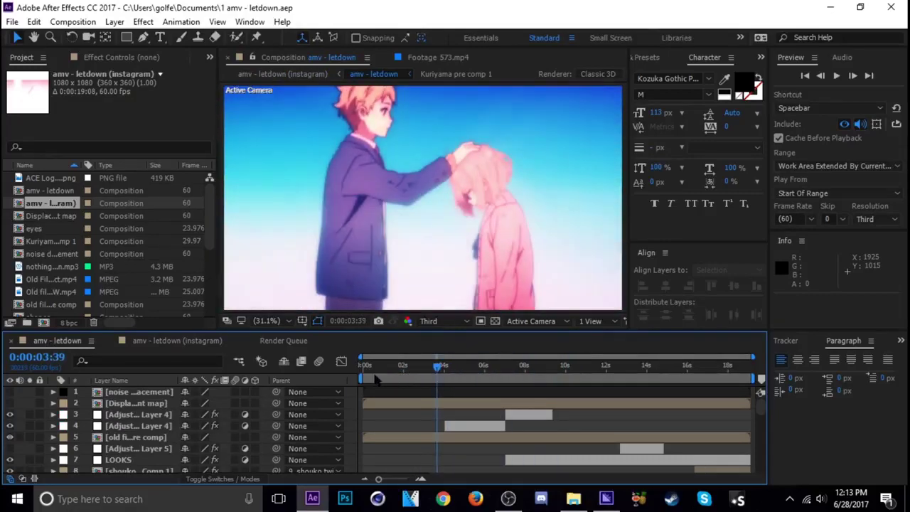
{"action": "left_click_drag", "start_coordinate": [359, 377], "coordinate": [380, 377]}
{"action": "left_click", "coordinate": [455, 371]}
{"action": "left_click", "coordinate": [452, 371]}
Step: Reset the work area to the full comp length and queue amv - letdown in Media Encoder
{"action": "left_click_drag", "start_coordinate": [467, 369], "coordinate": [682, 381]}
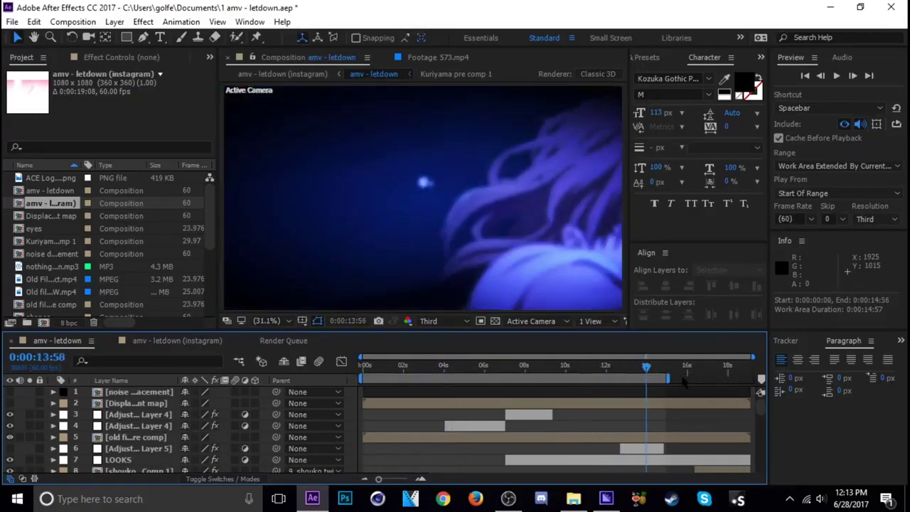
{"action": "double_click", "coordinate": [476, 377]}
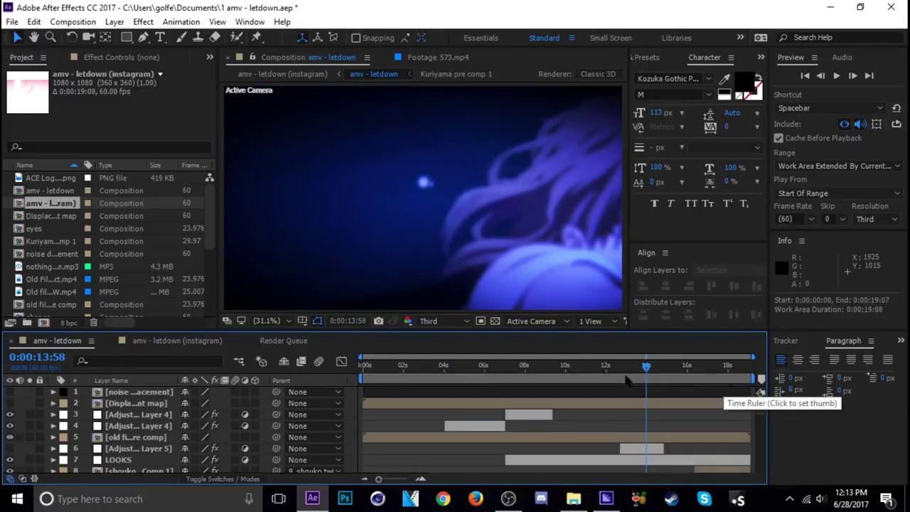
{"action": "left_click", "coordinate": [402, 367]}
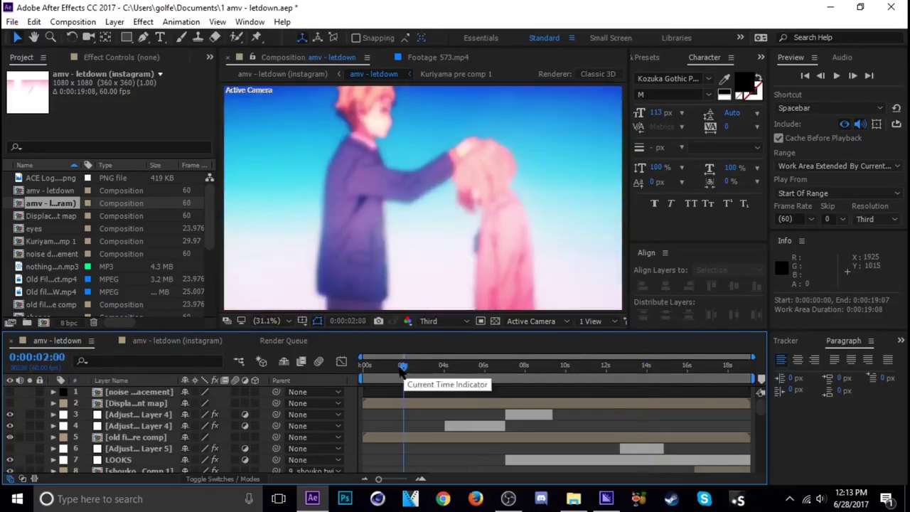
{"action": "left_click_drag", "start_coordinate": [402, 370], "coordinate": [396, 378]}
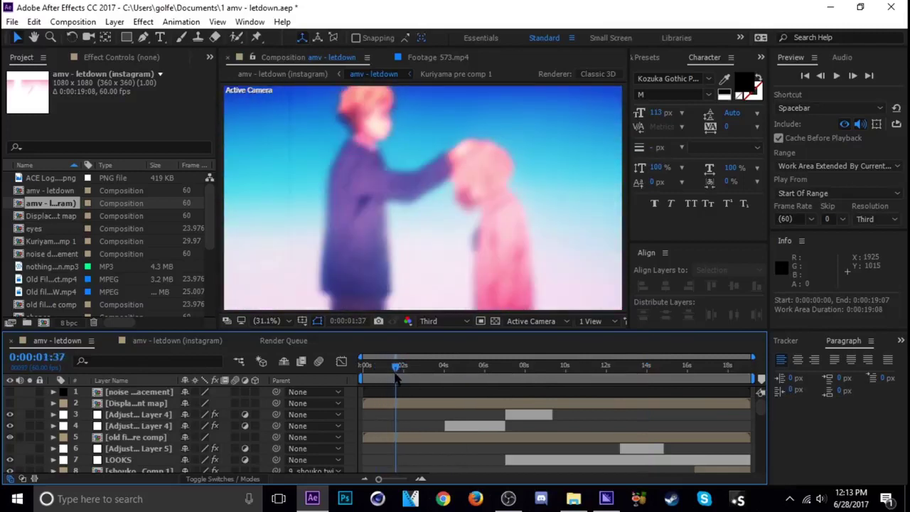
{"action": "key", "text": "ctrl+m"}
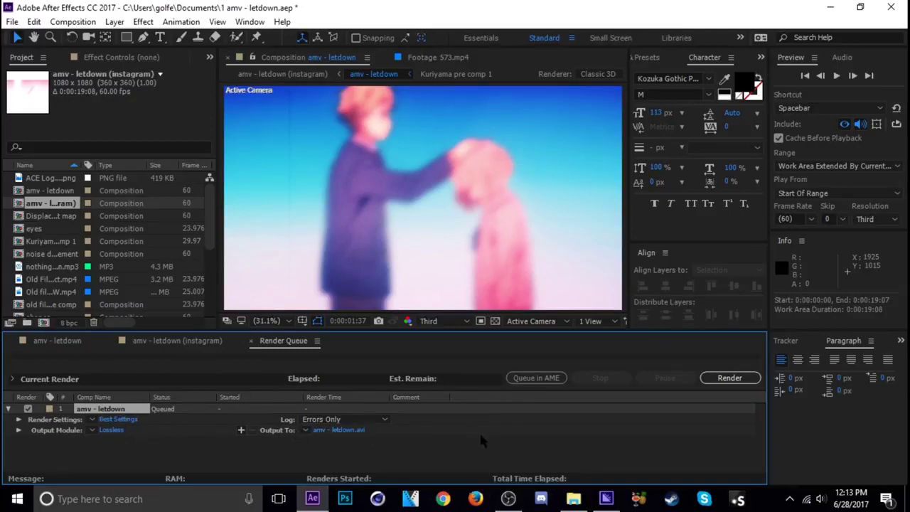
{"action": "left_click", "coordinate": [528, 382]}
Step: Rename the amv - letdown job's output file to 'amv - letdown test.mp4'
{"action": "left_click", "coordinate": [606, 499]}
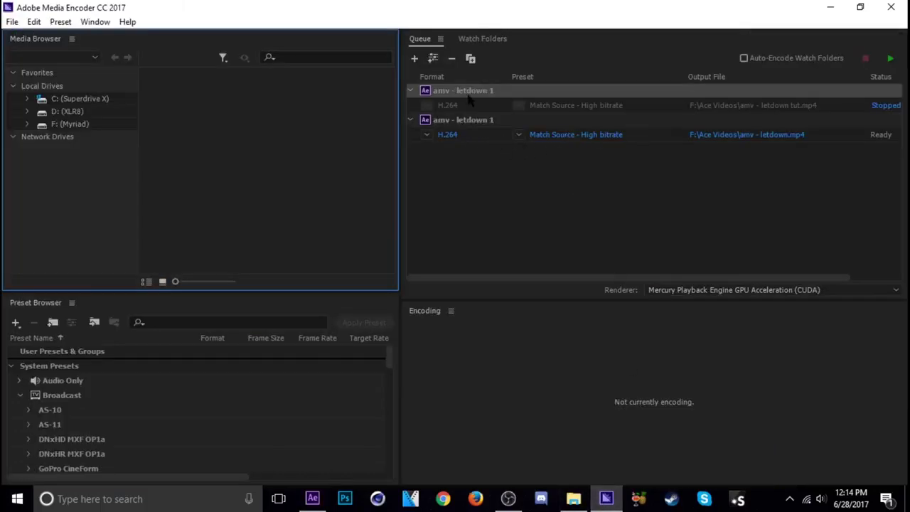
{"action": "left_click", "coordinate": [489, 136]}
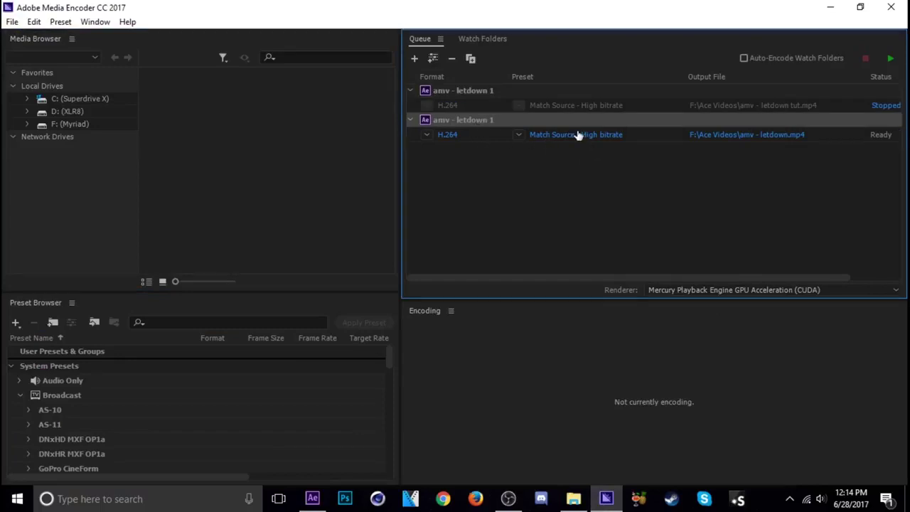
{"action": "left_click", "coordinate": [710, 135]}
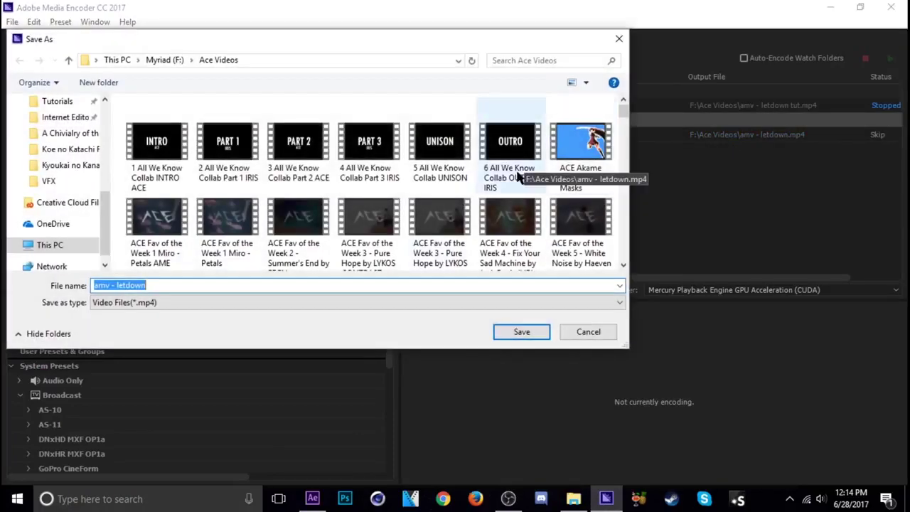
{"action": "left_click", "coordinate": [192, 286]}
{"action": "type", "text": "test"}
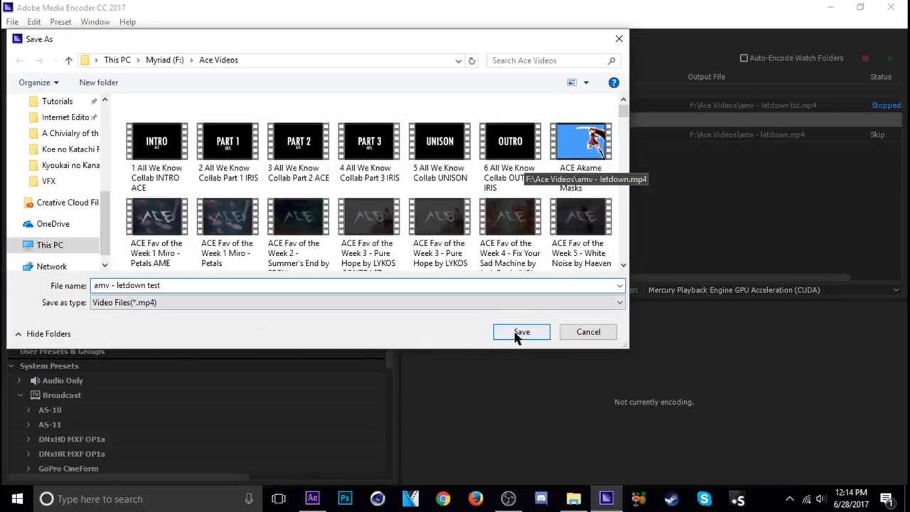
{"action": "left_click", "coordinate": [516, 333]}
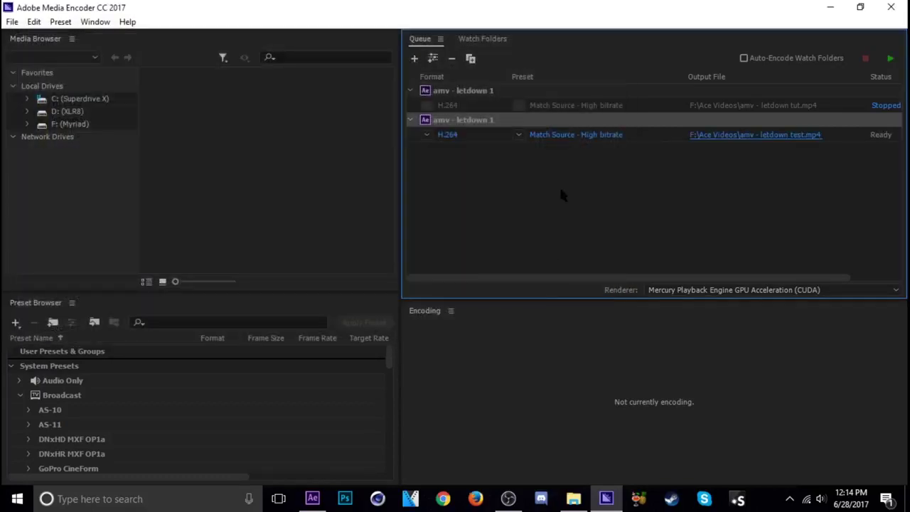
Step: Keep H.264 with the Match Source - High bitrate preset and start the queue
{"action": "left_click", "coordinate": [427, 136]}
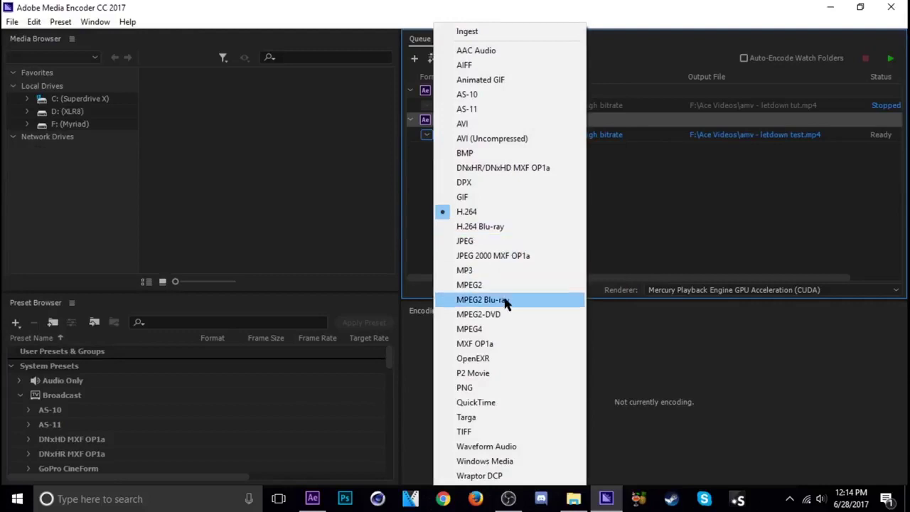
{"action": "left_click", "coordinate": [579, 216]}
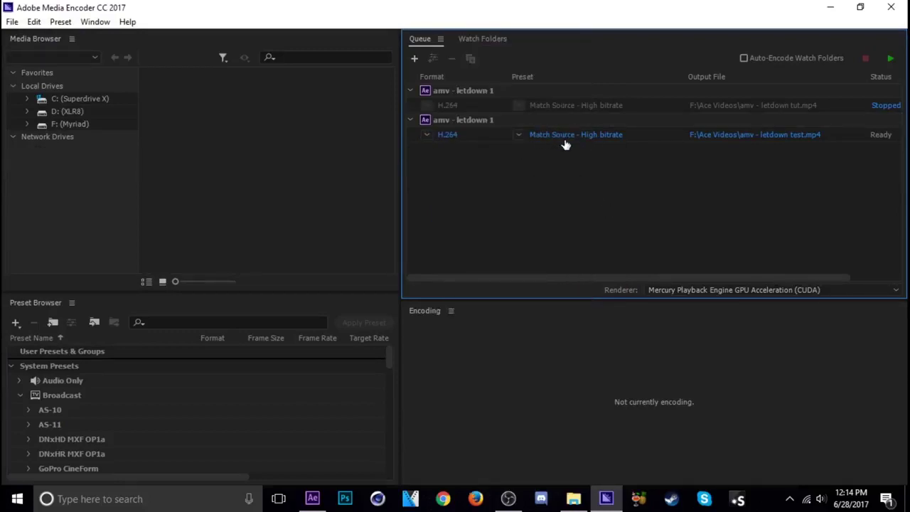
{"action": "left_click", "coordinate": [518, 135]}
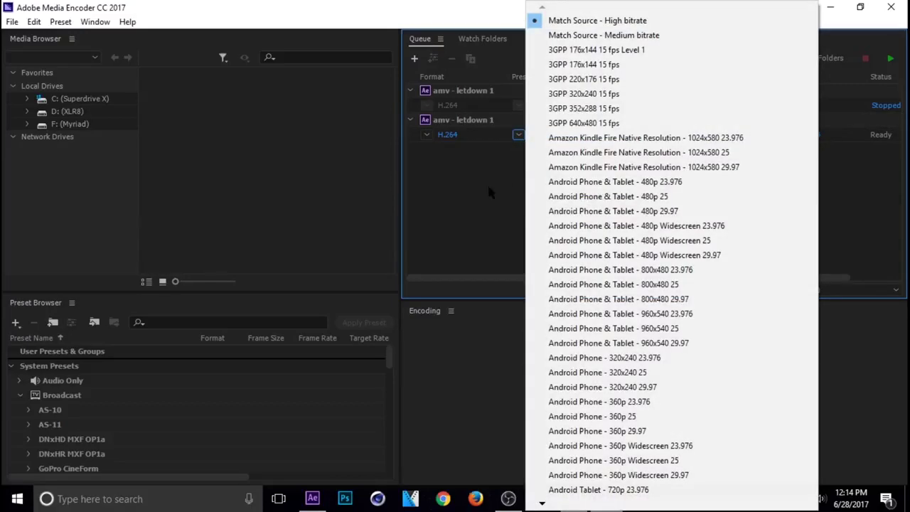
{"action": "left_click", "coordinate": [488, 191]}
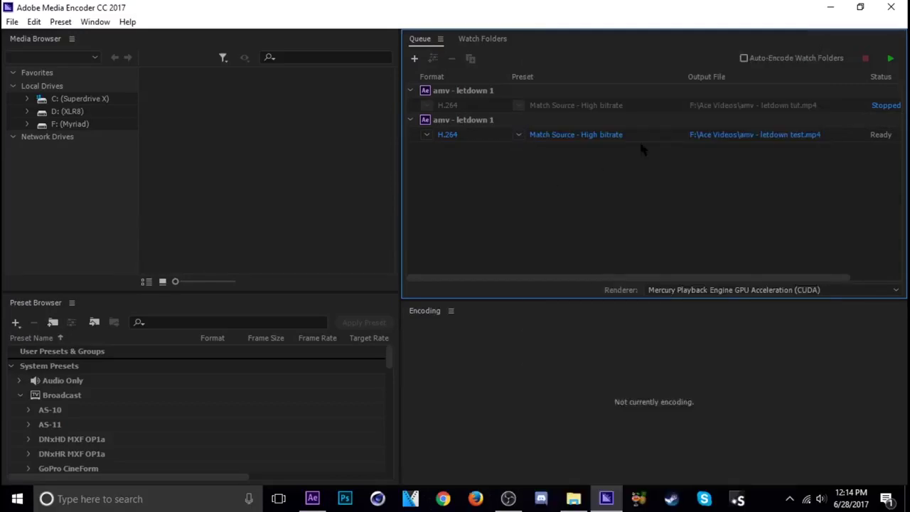
{"action": "left_click", "coordinate": [891, 59]}
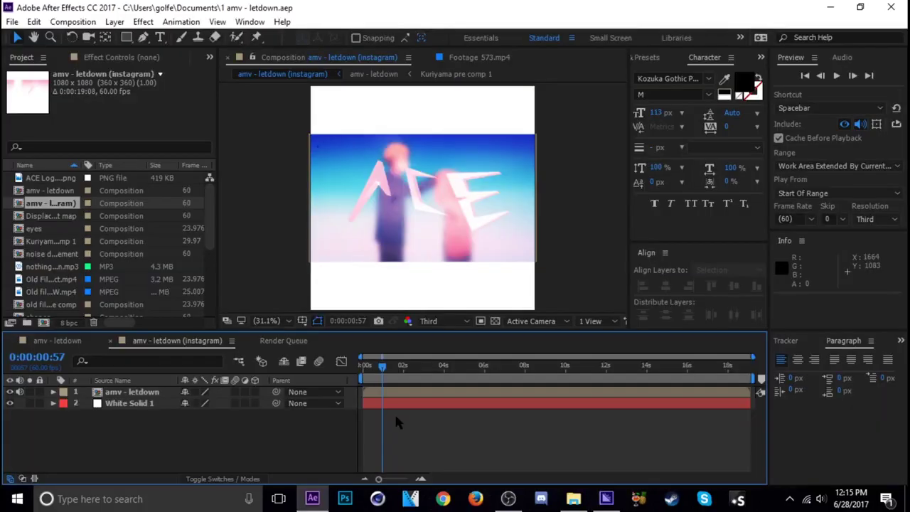
Step: Scrub the instagram comp to 0:00:02:20 and 0:00:05:23, then back near 0:00:01:33
{"action": "left_click_drag", "start_coordinate": [383, 365], "coordinate": [410, 369]}
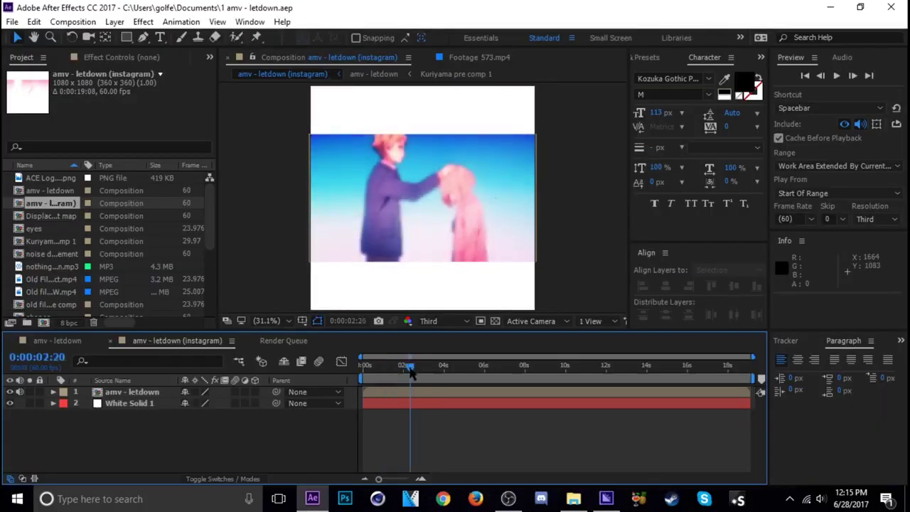
{"action": "left_click", "coordinate": [473, 365]}
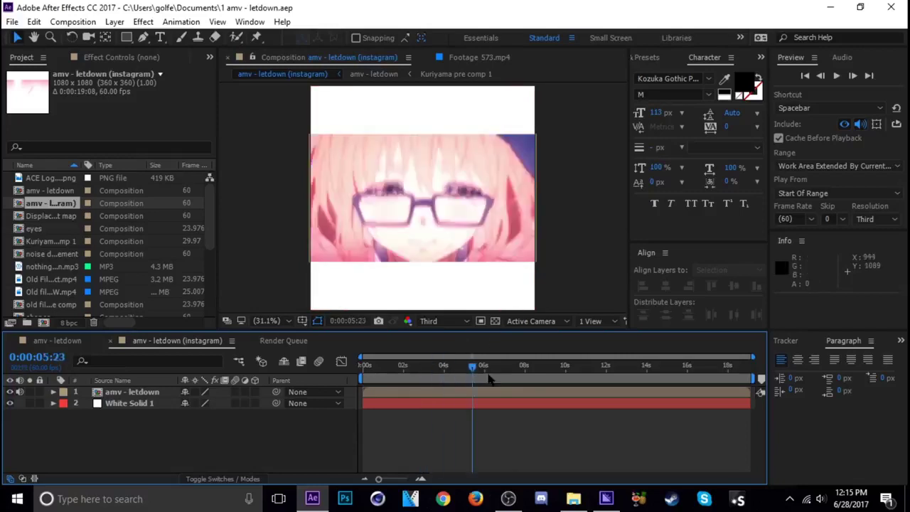
{"action": "left_click_drag", "start_coordinate": [489, 378], "coordinate": [393, 376]}
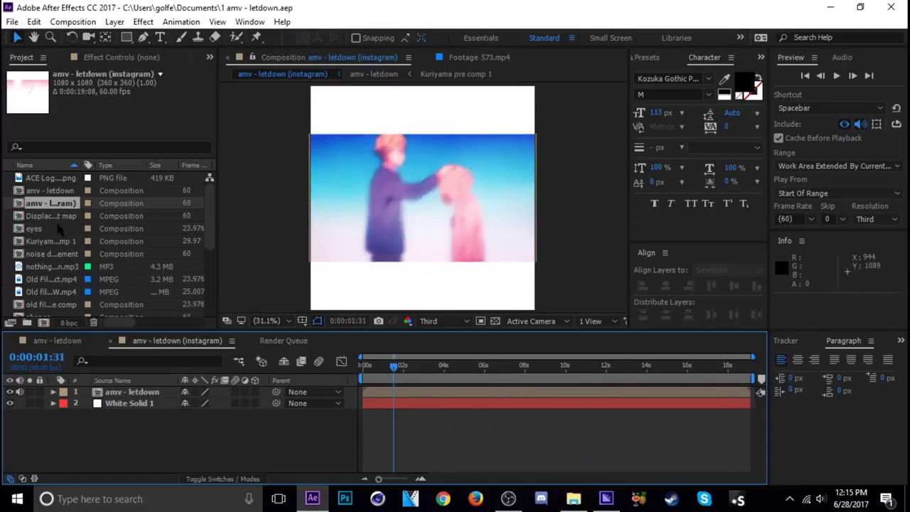
Step: Open the 1080×1080 instagram composition's settings and accept them unchanged
{"action": "right_click", "coordinate": [49, 194]}
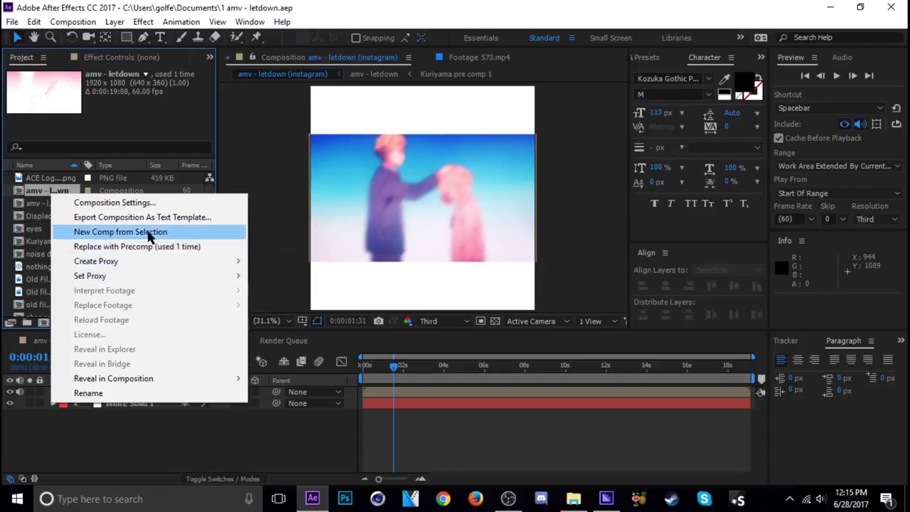
{"action": "left_click", "coordinate": [398, 422]}
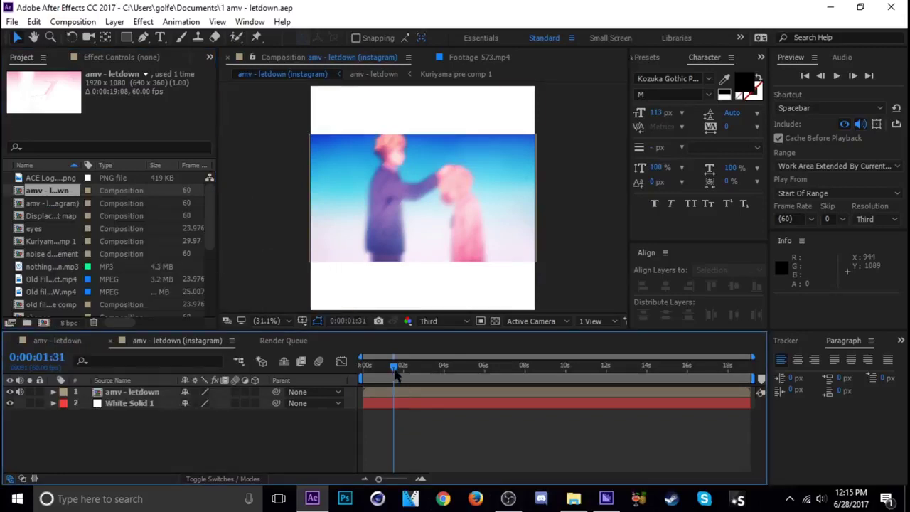
{"action": "mouse_move", "coordinate": [397, 377]}
{"action": "left_mouse_down"}
{"action": "mouse_move", "coordinate": [511, 375]}
{"action": "mouse_move", "coordinate": [436, 385]}
{"action": "mouse_move", "coordinate": [389, 377]}
{"action": "left_mouse_up"}
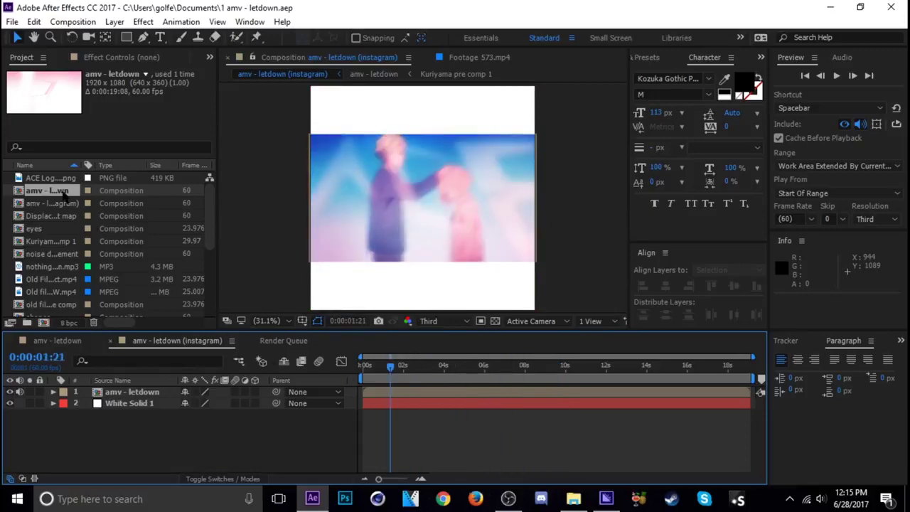
{"action": "right_click", "coordinate": [54, 202]}
{"action": "left_click", "coordinate": [134, 206]}
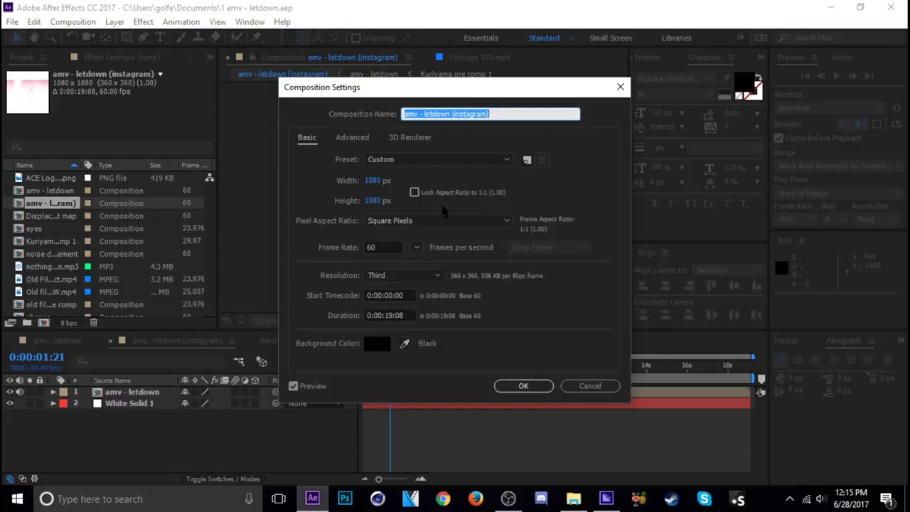
{"action": "left_click", "coordinate": [524, 388]}
Step: Toggle White Solid 1's visibility off and on, then add the instagram comp to the render queue
{"action": "key", "text": "space"}
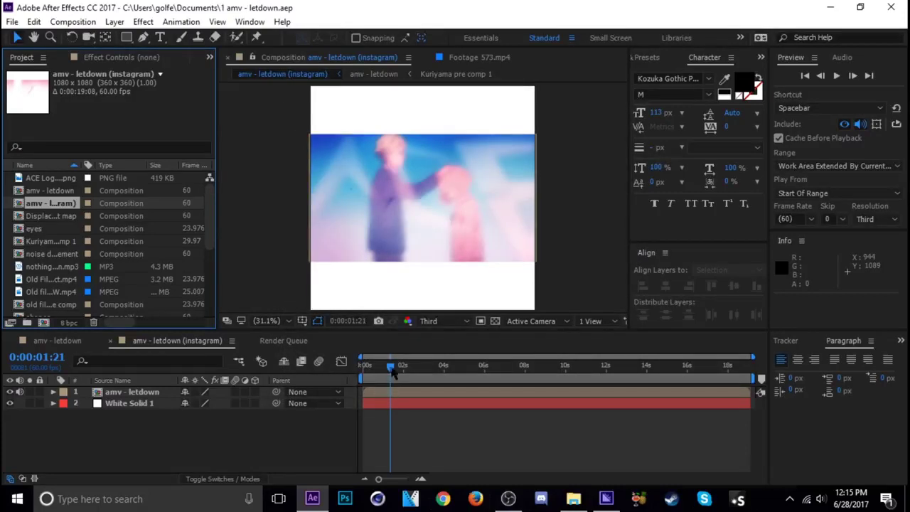
{"action": "left_click", "coordinate": [139, 403]}
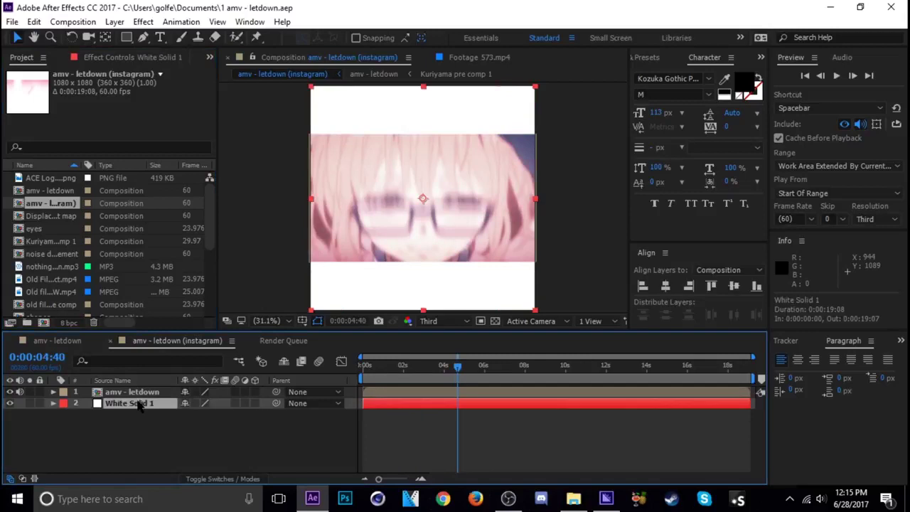
{"action": "left_click", "coordinate": [13, 416]}
{"action": "left_click", "coordinate": [10, 403]}
{"action": "left_click", "coordinate": [10, 403]}
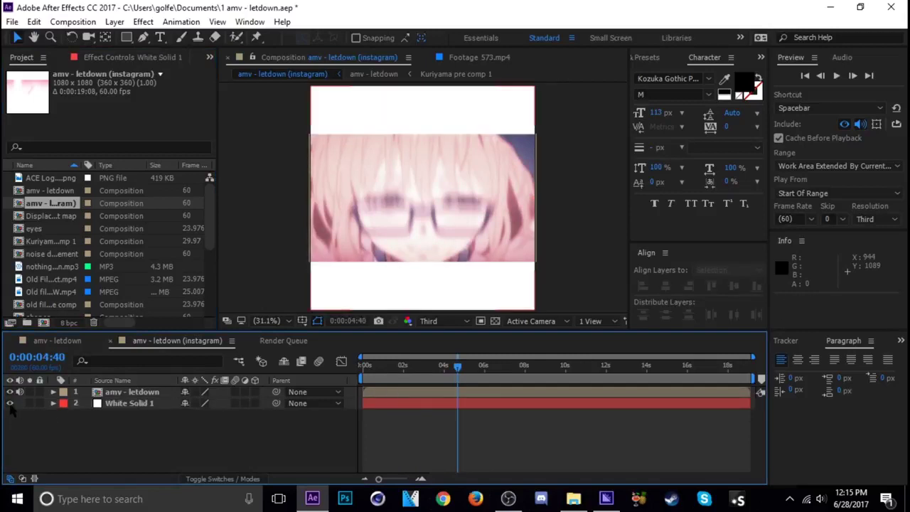
{"action": "left_click_drag", "start_coordinate": [438, 366], "coordinate": [475, 384]}
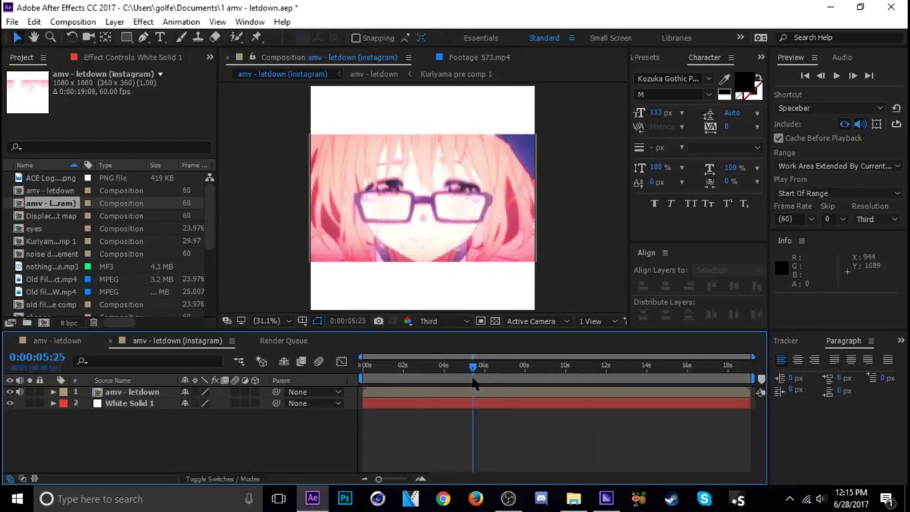
{"action": "key", "text": "ctrl+m"}
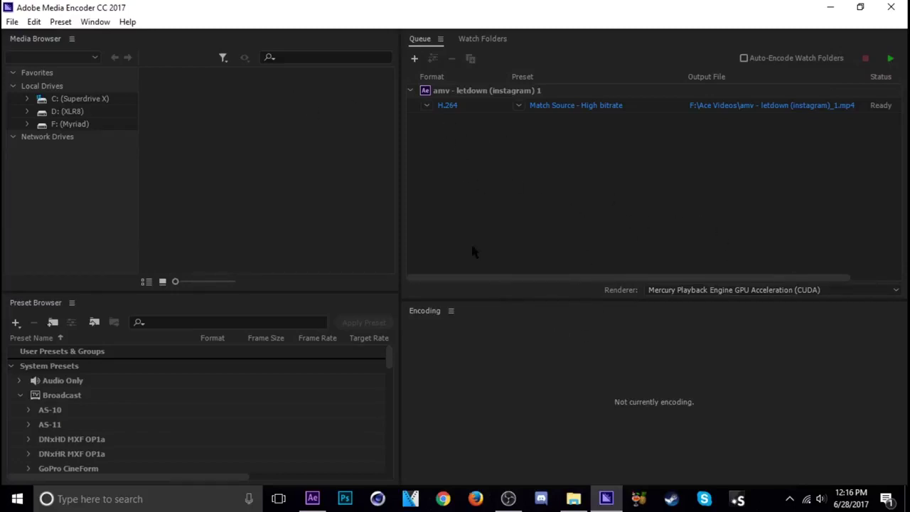
Step: Minimize Media Encoder and delete both compositions from After Effects' Render Queue
{"action": "left_click_drag", "start_coordinate": [540, 278], "coordinate": [501, 275]}
{"action": "left_click", "coordinate": [830, 7]}
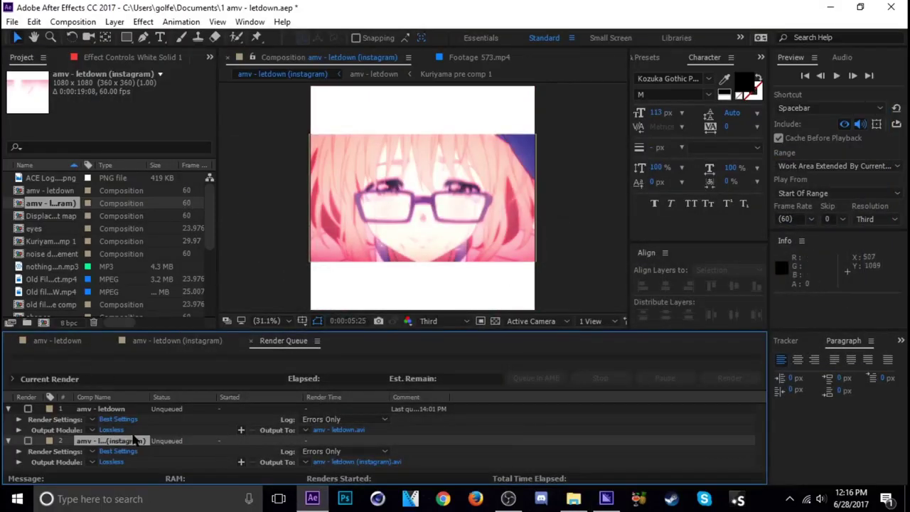
{"action": "left_click", "coordinate": [107, 409], "text": "shift"}
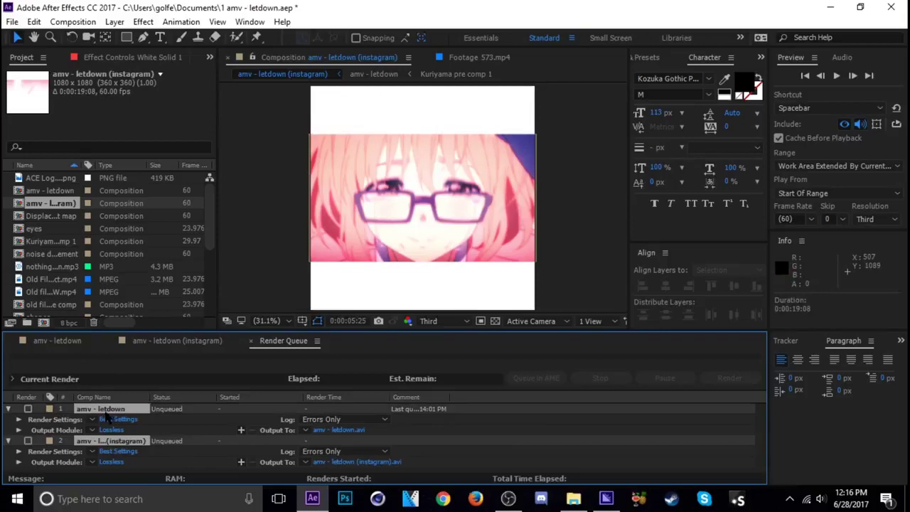
{"action": "key", "text": "Delete"}
Step: Switch to the amv - letdown timeline and scrub its opening frames
{"action": "left_click", "coordinate": [60, 341]}
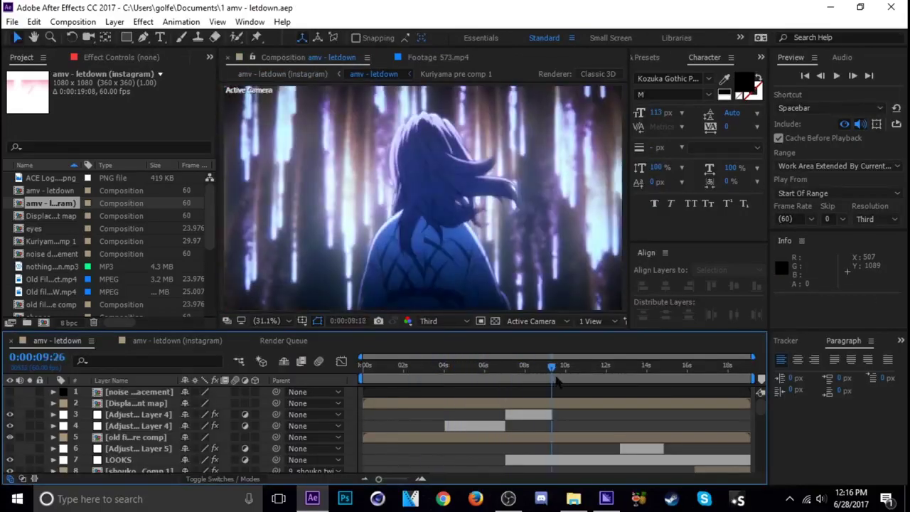
{"action": "left_click", "coordinate": [404, 376]}
{"action": "mouse_move", "coordinate": [405, 376]}
{"action": "left_mouse_down"}
{"action": "mouse_move", "coordinate": [543, 369]}
{"action": "mouse_move", "coordinate": [378, 377]}
{"action": "mouse_move", "coordinate": [469, 377]}
{"action": "mouse_move", "coordinate": [393, 377]}
{"action": "mouse_move", "coordinate": [405, 378]}
{"action": "left_mouse_up"}
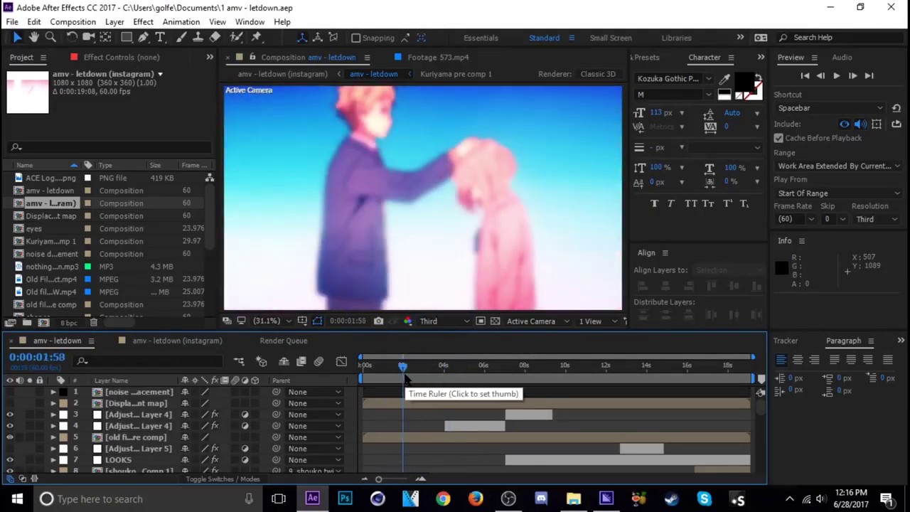
Step: Queue amv - letdown with QuickTime output and render both compositions to .mov files
{"action": "key", "text": "ctrl+m"}
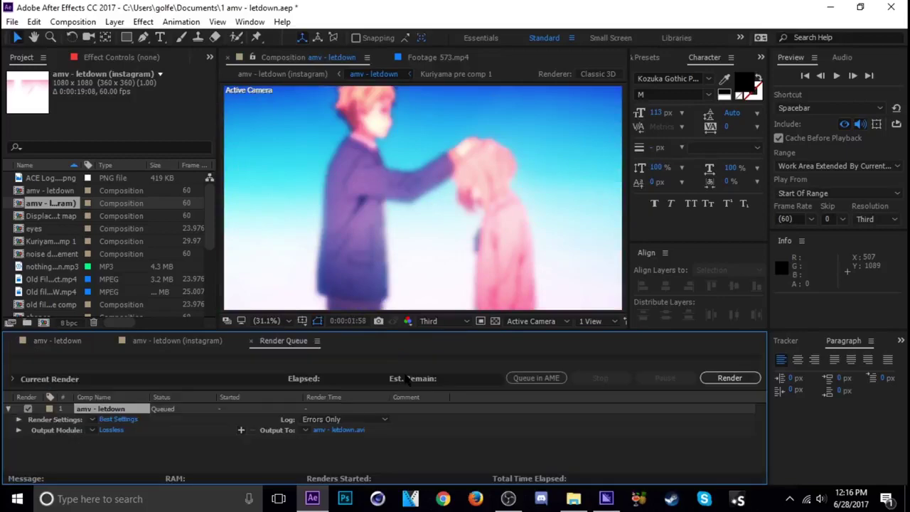
{"action": "left_click", "coordinate": [111, 430]}
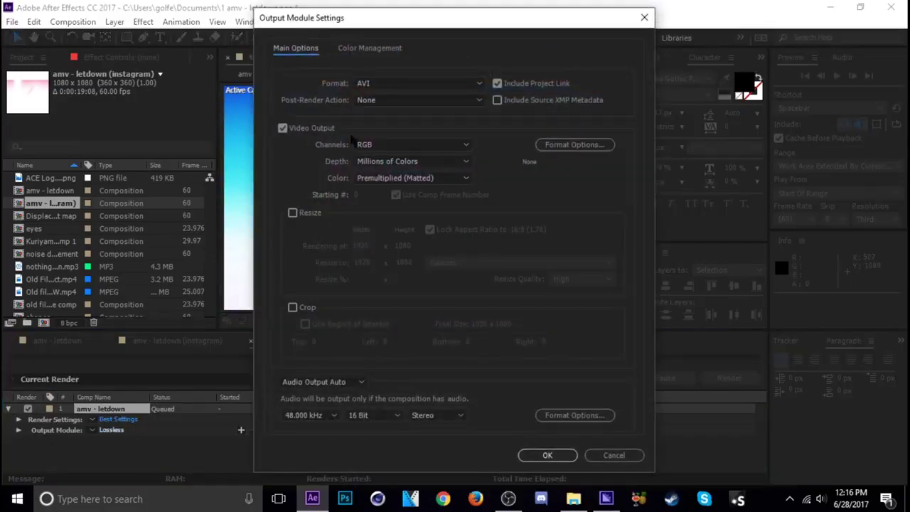
{"action": "left_click", "coordinate": [381, 85]}
{"action": "left_click", "coordinate": [398, 232]}
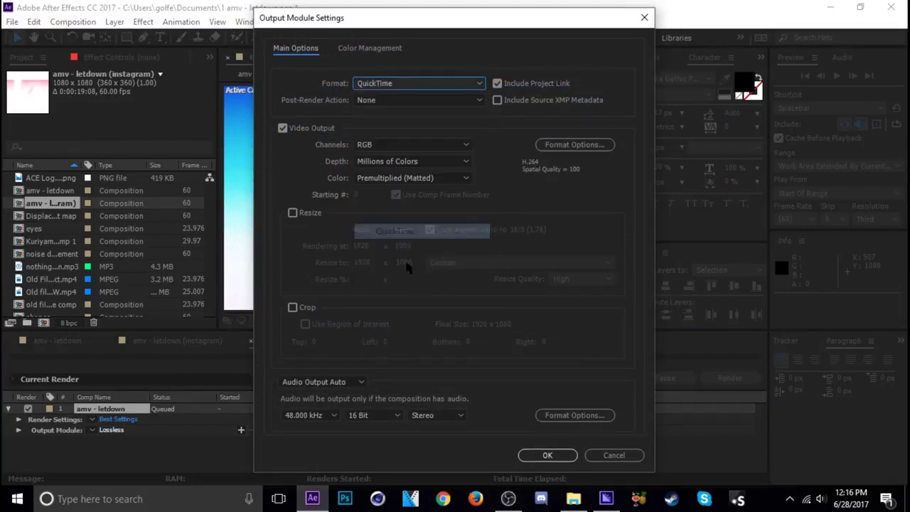
{"action": "left_click", "coordinate": [542, 453]}
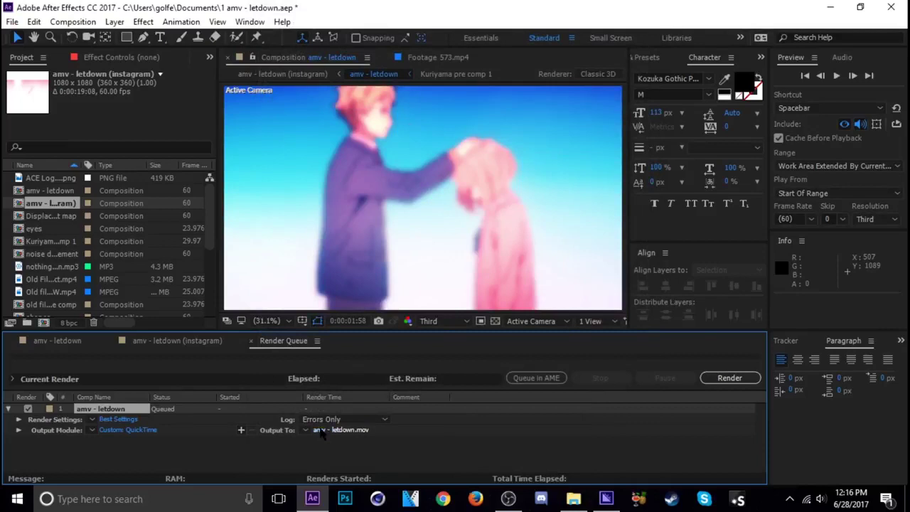
{"action": "left_click", "coordinate": [734, 380]}
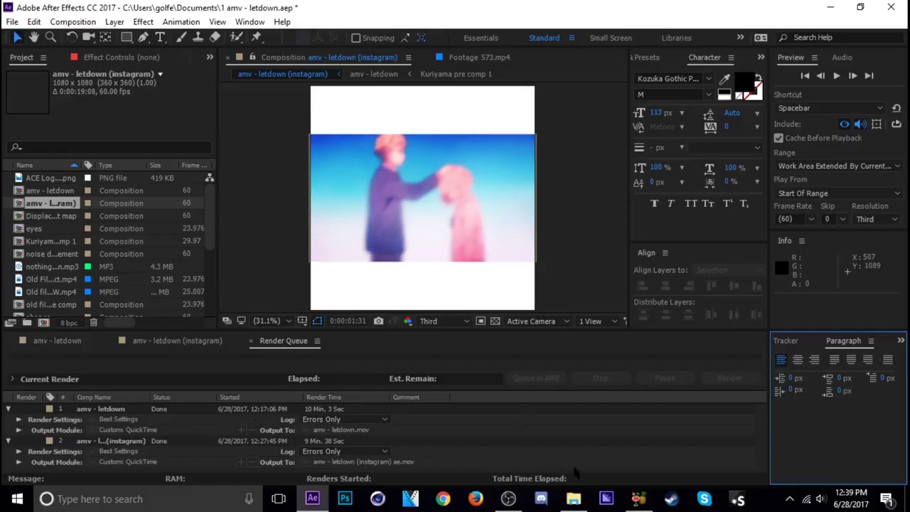
Step: Load amv - letdown.mov from F:\Tutorials into HandBrake as the source file
{"action": "left_click", "coordinate": [638, 498]}
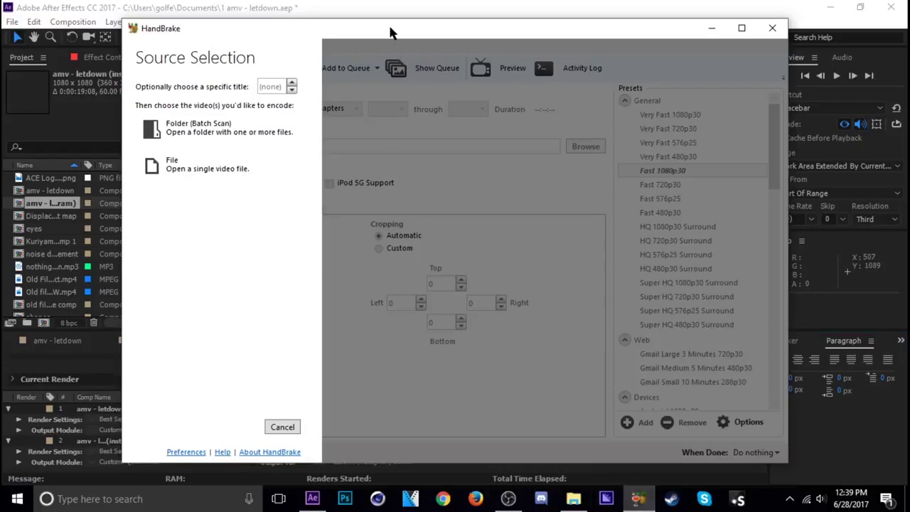
{"action": "left_click_drag", "start_coordinate": [391, 28], "coordinate": [444, 34]}
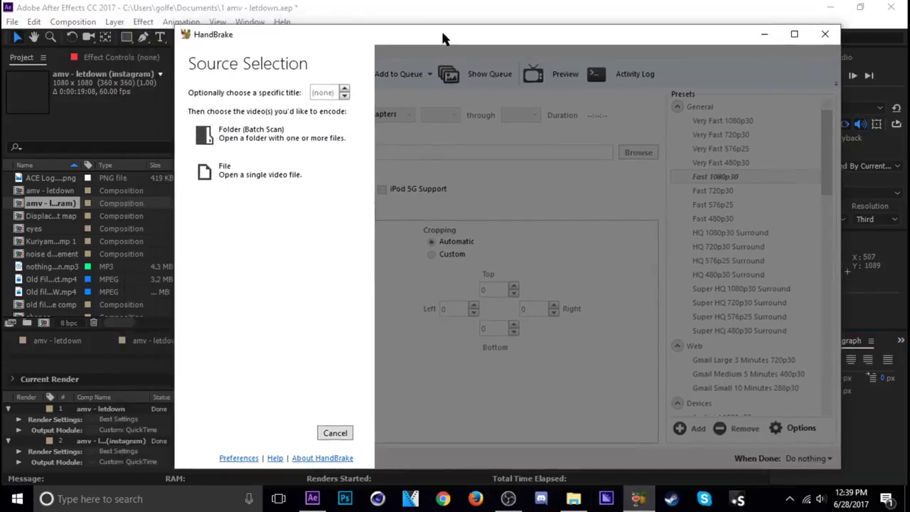
{"action": "left_click", "coordinate": [229, 177]}
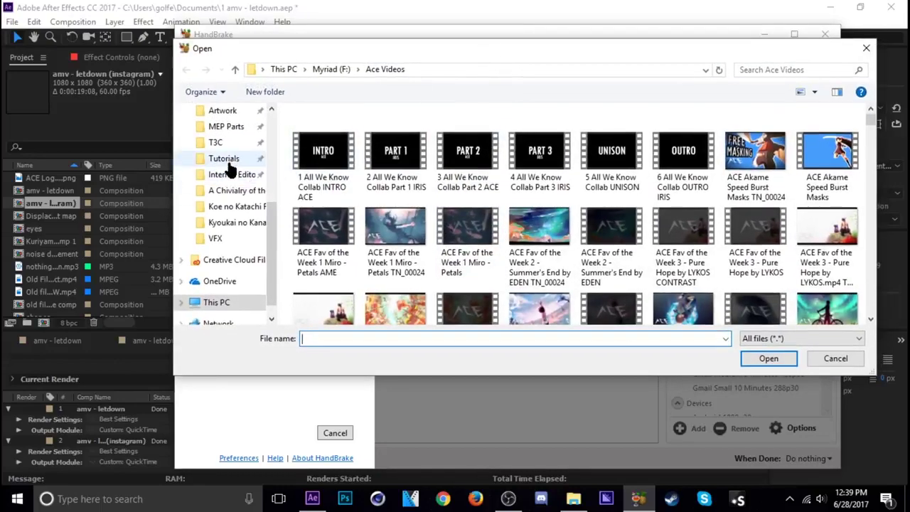
{"action": "left_click", "coordinate": [226, 157]}
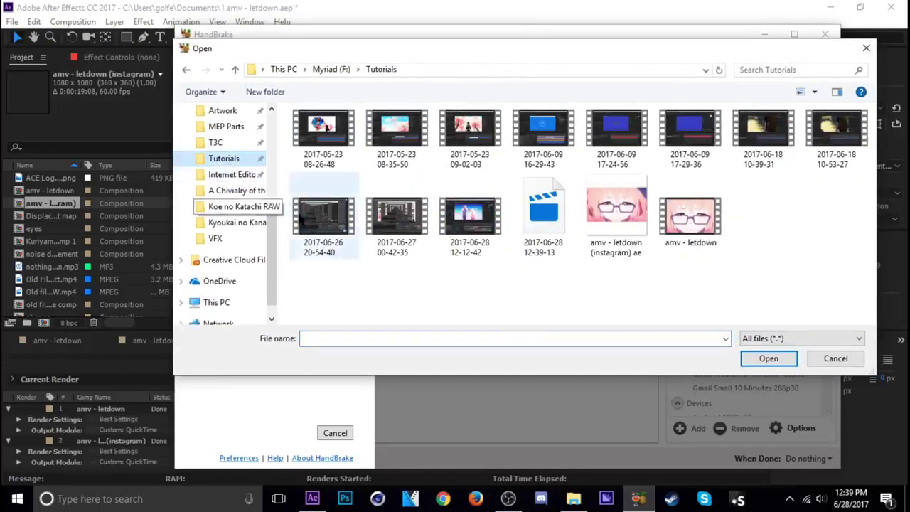
{"action": "double_click", "coordinate": [690, 228]}
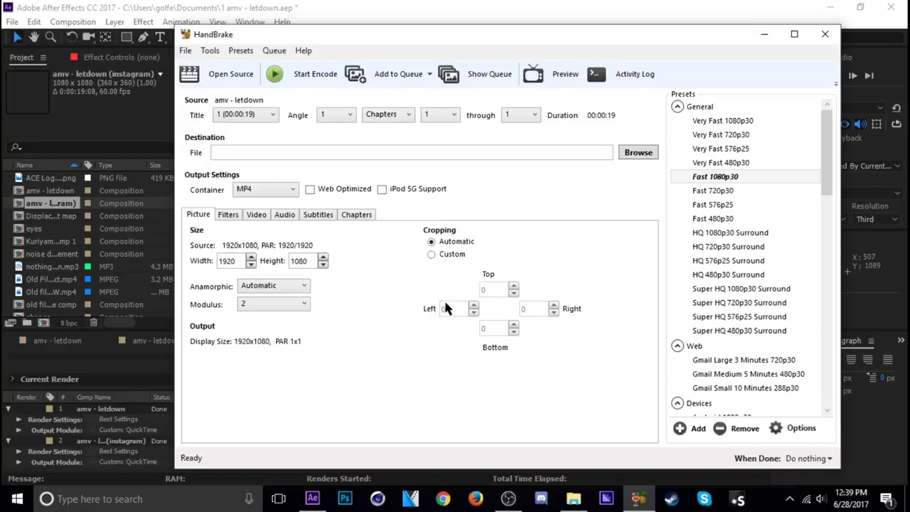
Step: Switch cropping to manual and set the video frame rate to 60 fps
{"action": "left_click", "coordinate": [450, 254]}
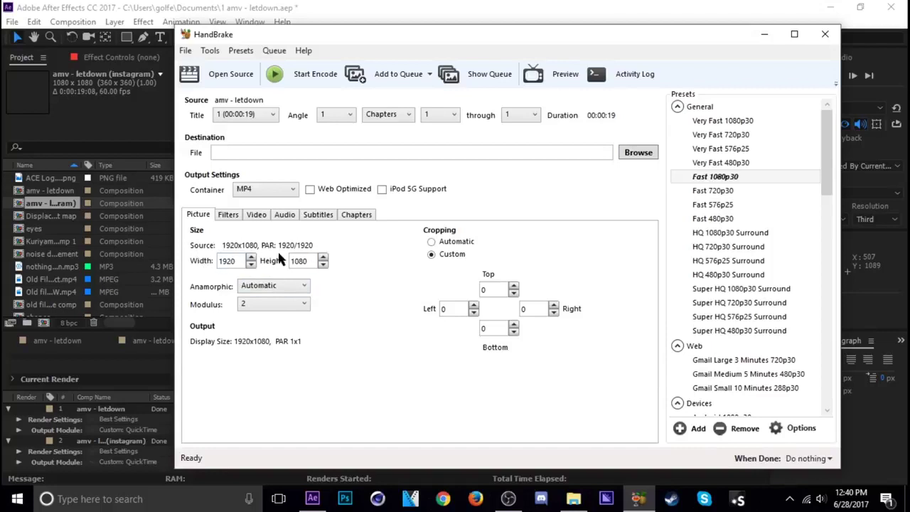
{"action": "left_click", "coordinate": [258, 216]}
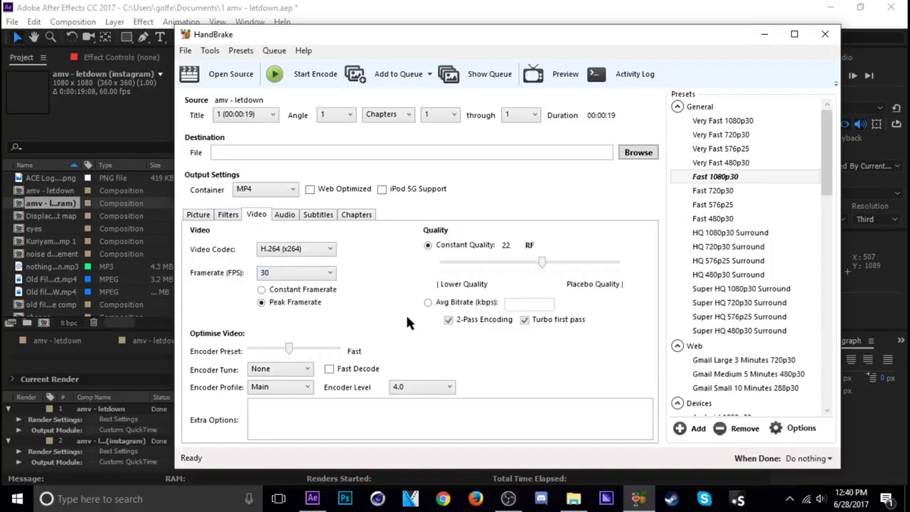
{"action": "left_click", "coordinate": [319, 274]}
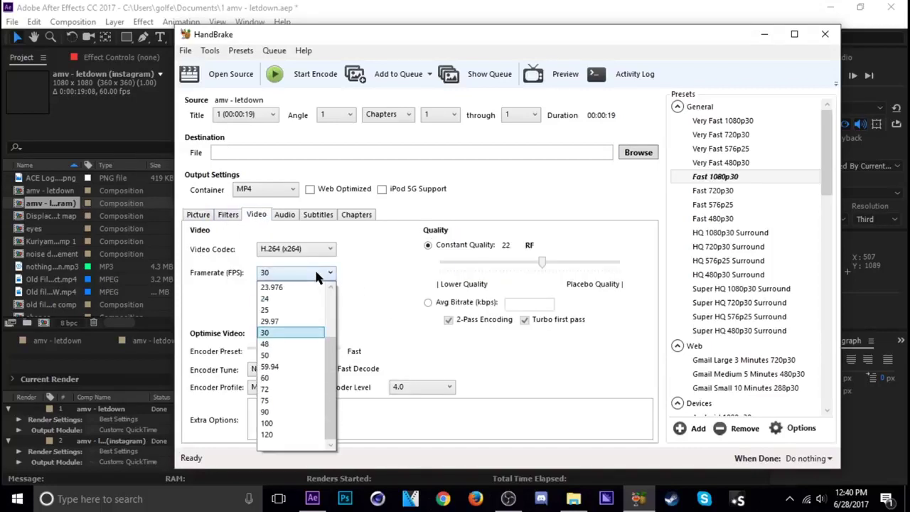
{"action": "left_click", "coordinate": [271, 376]}
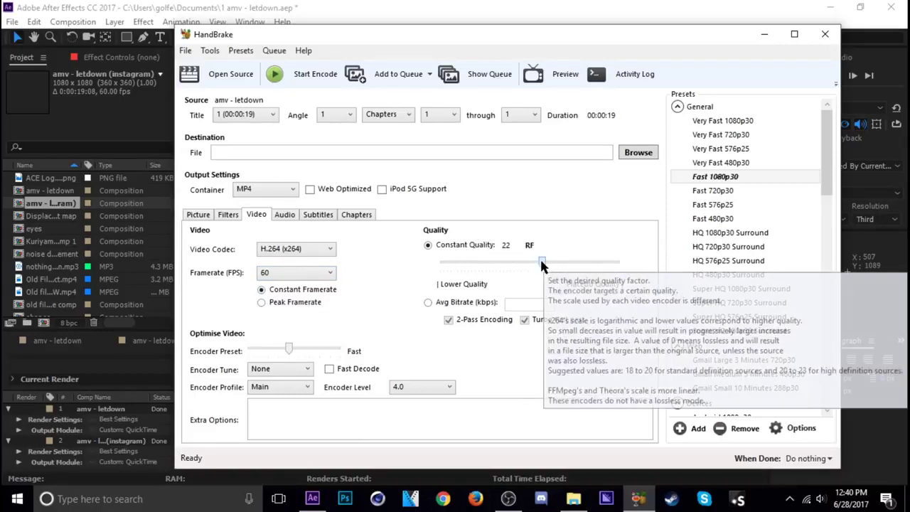
Step: Set the Constant Quality slider to RF 10
{"action": "left_click_drag", "start_coordinate": [541, 262], "coordinate": [534, 265]}
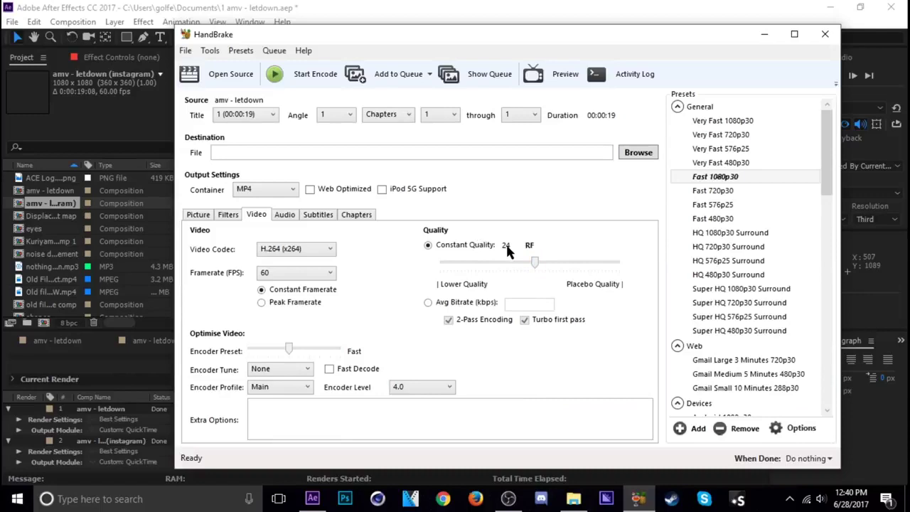
{"action": "left_click_drag", "start_coordinate": [534, 260], "coordinate": [569, 263]}
{"action": "left_click_drag", "start_coordinate": [582, 262], "coordinate": [462, 261]}
{"action": "left_click_drag", "start_coordinate": [577, 269], "coordinate": [584, 274]}
Step: Set the destination to 'amv - letdown (Youtube)' in Tutorials and encode it
{"action": "left_click", "coordinate": [228, 215]}
{"action": "left_click", "coordinate": [189, 215]}
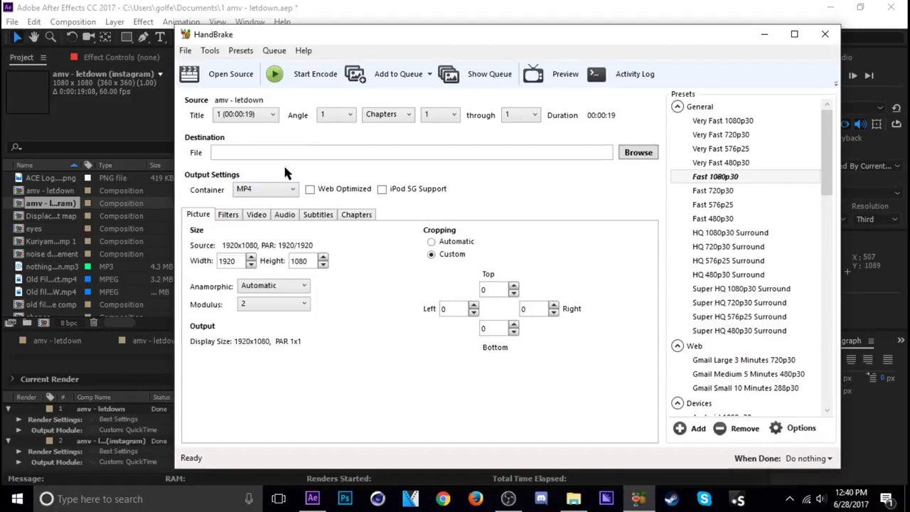
{"action": "left_click", "coordinate": [599, 155]}
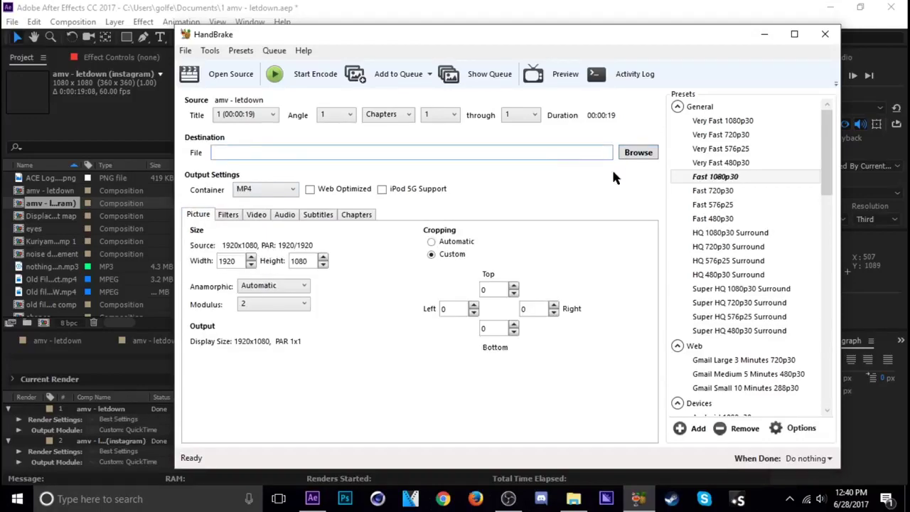
{"action": "left_click", "coordinate": [639, 155]}
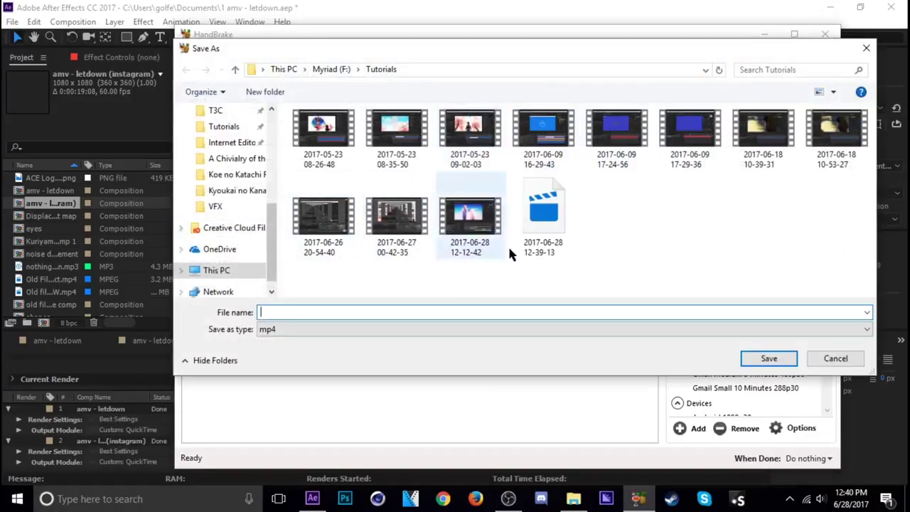
{"action": "type", "text": "amv"}
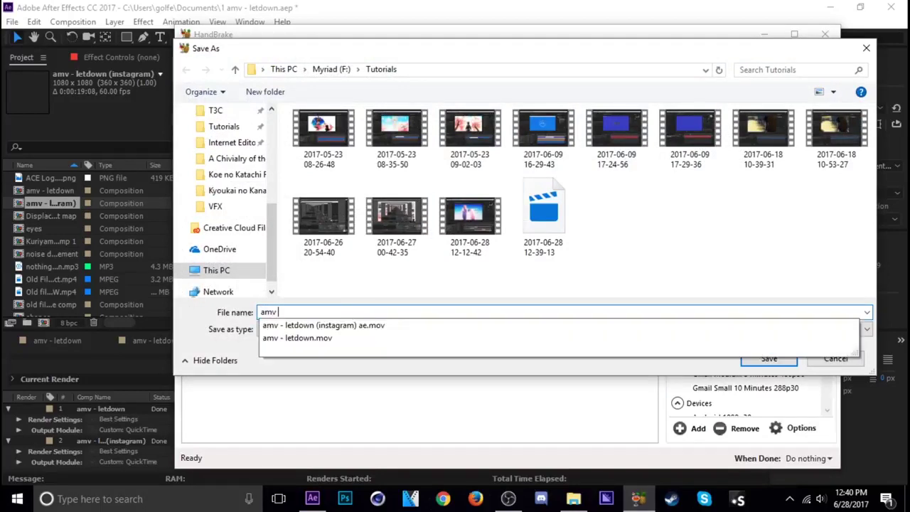
{"action": "key", "text": "Down"}
{"action": "key", "text": "BackSpace"}
{"action": "key", "text": "BackSpace"}
{"action": "key", "text": "BackSpace"}
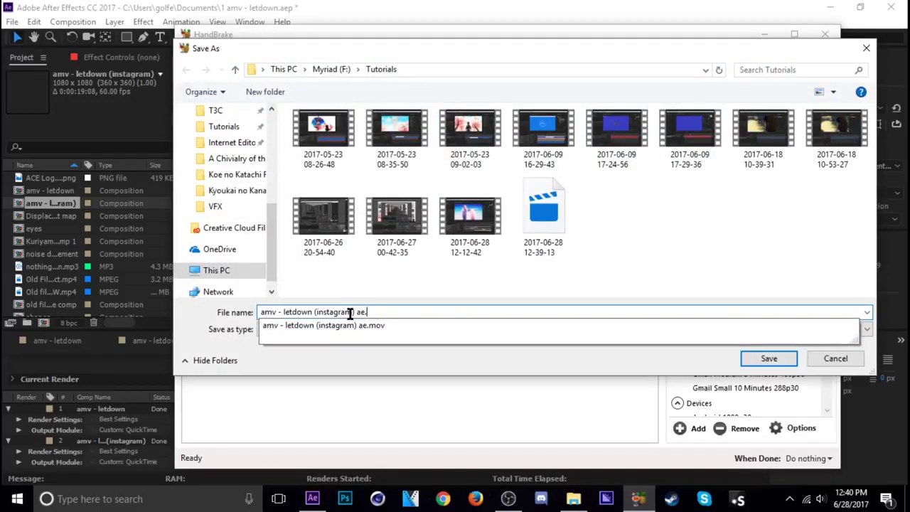
{"action": "key", "text": "BackSpace"}
{"action": "key", "text": "BackSpace"}
{"action": "key", "text": "BackSpace"}
{"action": "key", "text": "BackSpace"}
{"action": "key", "text": "BackSpace"}
{"action": "key", "text": "BackSpace"}
{"action": "key", "text": "BackSpace"}
{"action": "key", "text": "BackSpace"}
{"action": "key", "text": "BackSpace"}
{"action": "key", "text": "BackSpace"}
{"action": "key", "text": "BackSpace"}
{"action": "key", "text": "BackSpace"}
{"action": "key", "text": "BackSpace"}
{"action": "type", "text": "Youtube"}
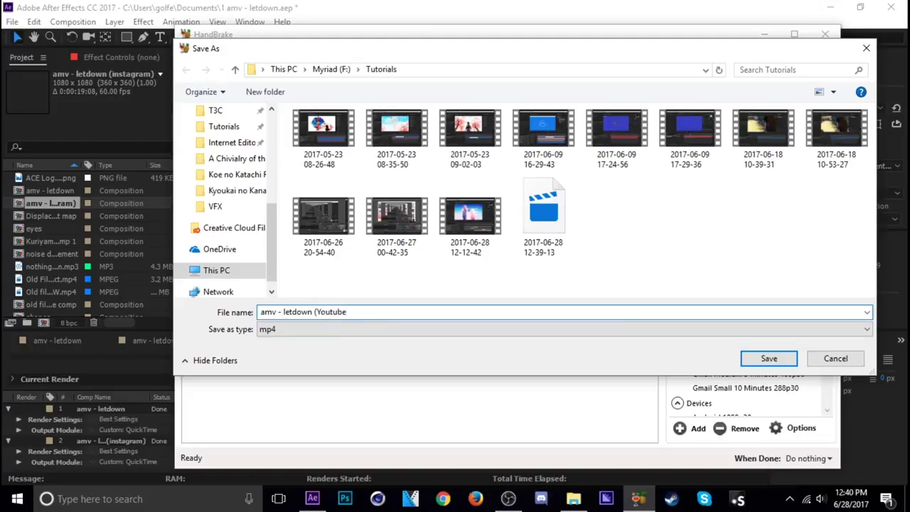
{"action": "key", "text": "Return"}
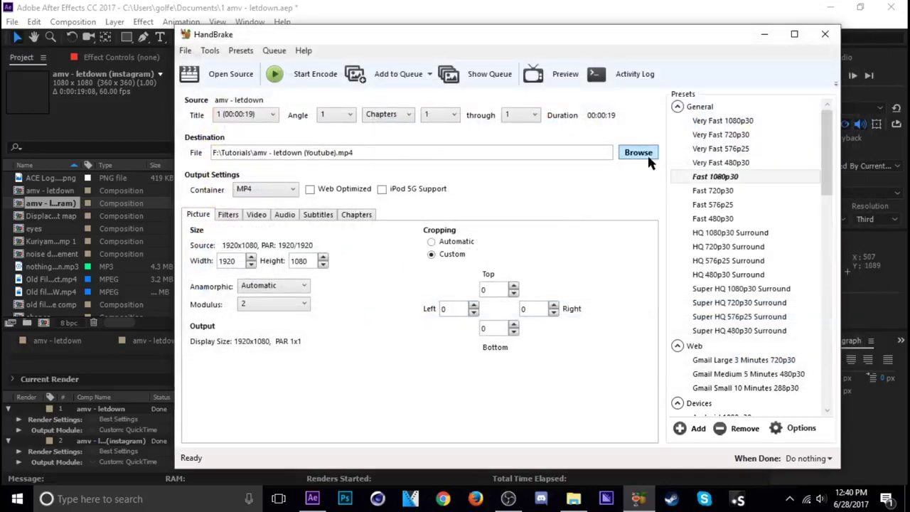
{"action": "left_click", "coordinate": [297, 76]}
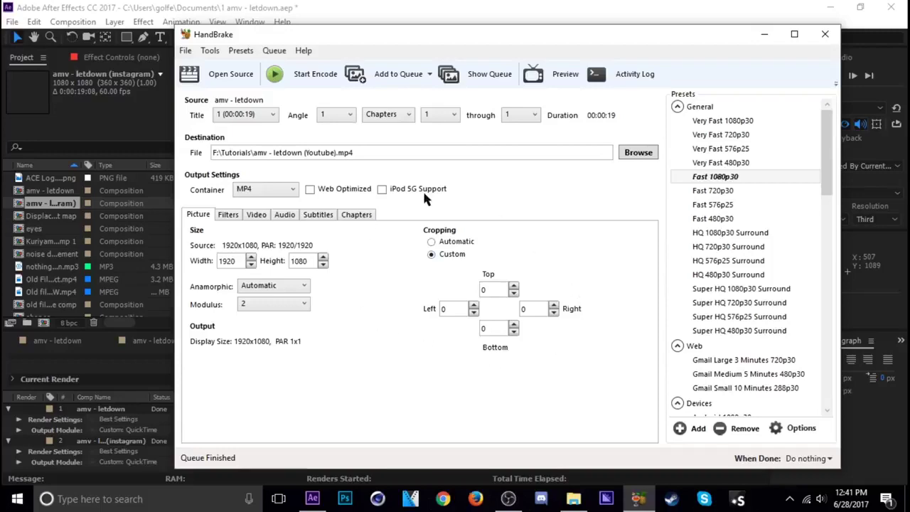
Step: Open the 'amv - letdown (instagram) ae' render from Tutorials as the single-file source
{"action": "left_click", "coordinate": [211, 80]}
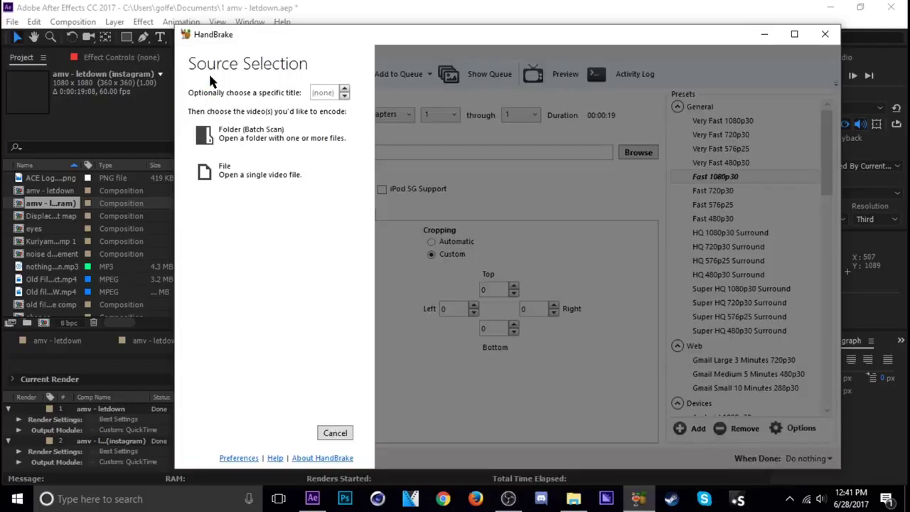
{"action": "left_click", "coordinate": [242, 186]}
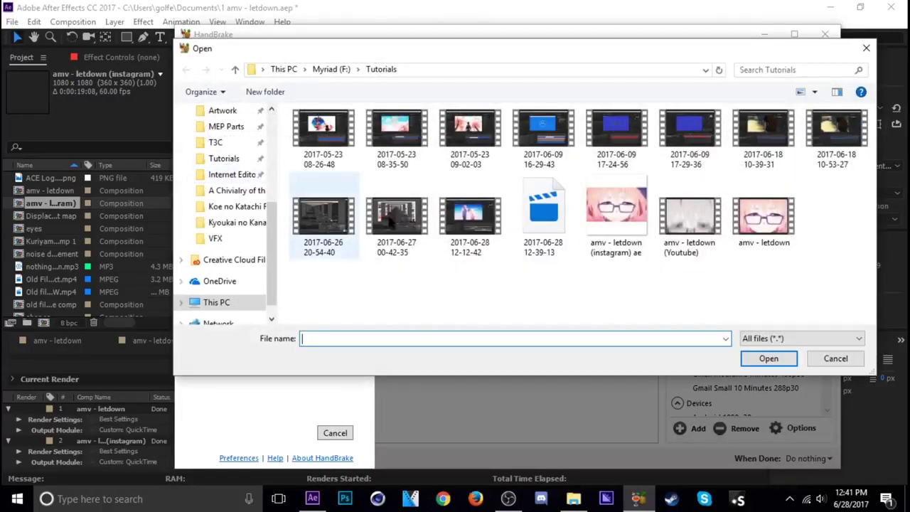
{"action": "double_click", "coordinate": [631, 243]}
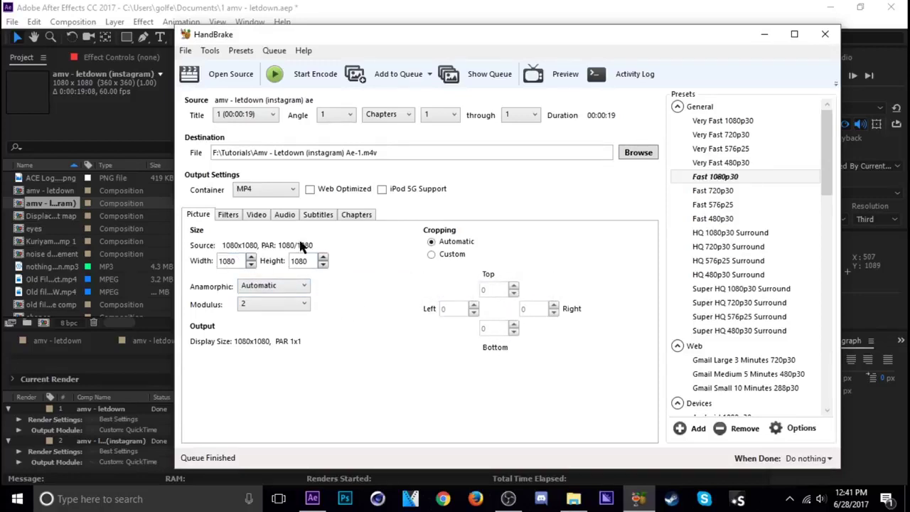
Step: Replace 'Ae-1' with 'HB' in the output name, giving 'Amv - Letdown (instagram) HB.m4v', and encode it
{"action": "left_click", "coordinate": [257, 215]}
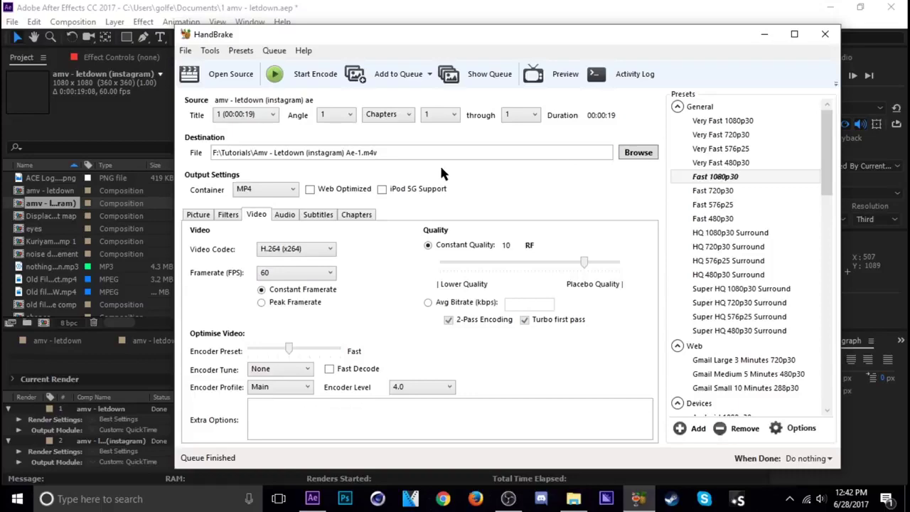
{"action": "left_click", "coordinate": [655, 152]}
{"action": "left_click", "coordinate": [395, 313]}
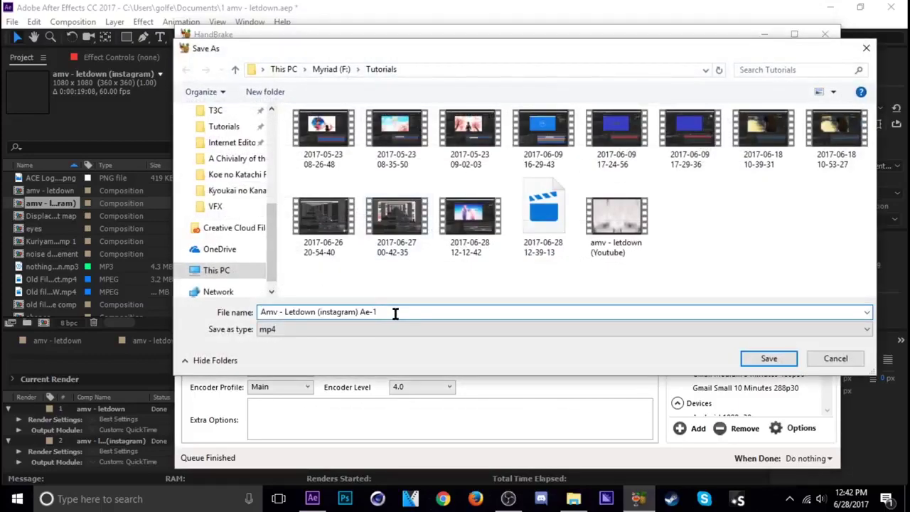
{"action": "left_click_drag", "start_coordinate": [395, 313], "coordinate": [360, 315]}
{"action": "type", "text": "HB"}
{"action": "key", "text": "Return"}
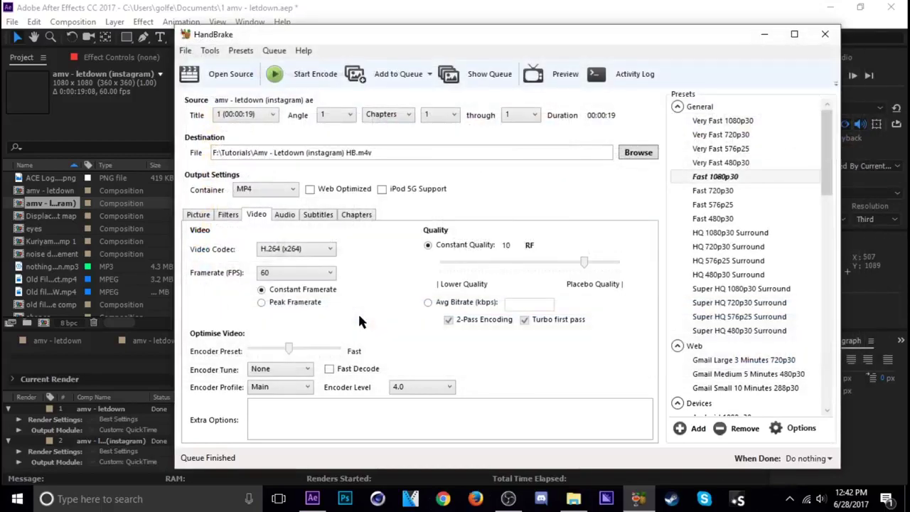
{"action": "left_click", "coordinate": [306, 73]}
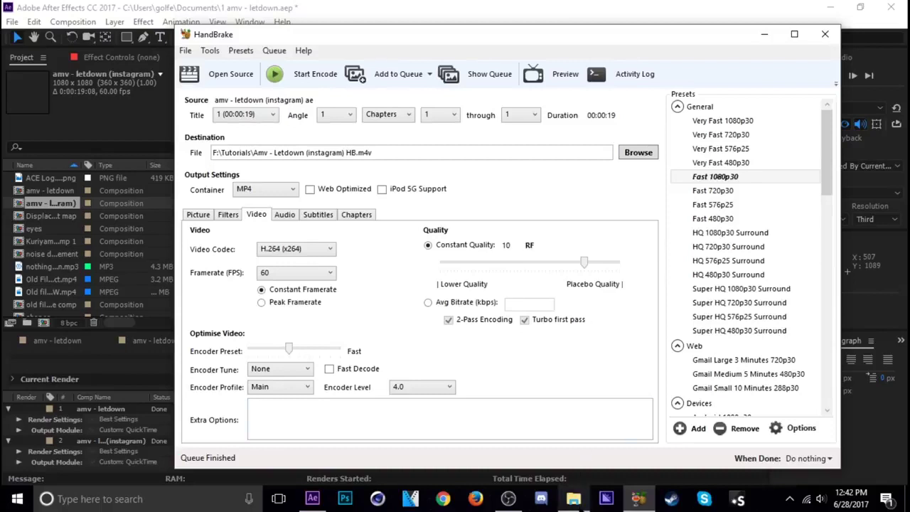
Step: Check the Tutorials folder for the new Instagram HB and YouTube encodes, then bring HandBrake back to the front
{"action": "left_click", "coordinate": [573, 498]}
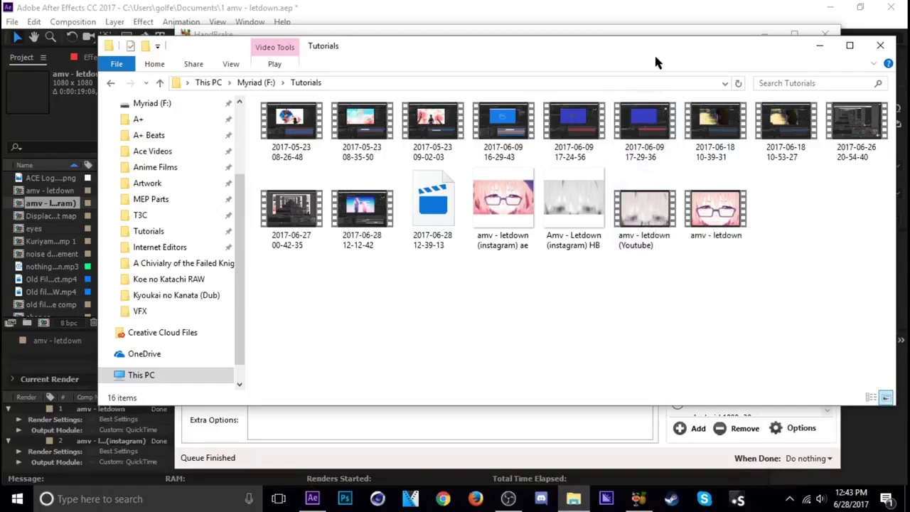
{"action": "left_click_drag", "start_coordinate": [654, 53], "coordinate": [618, 90]}
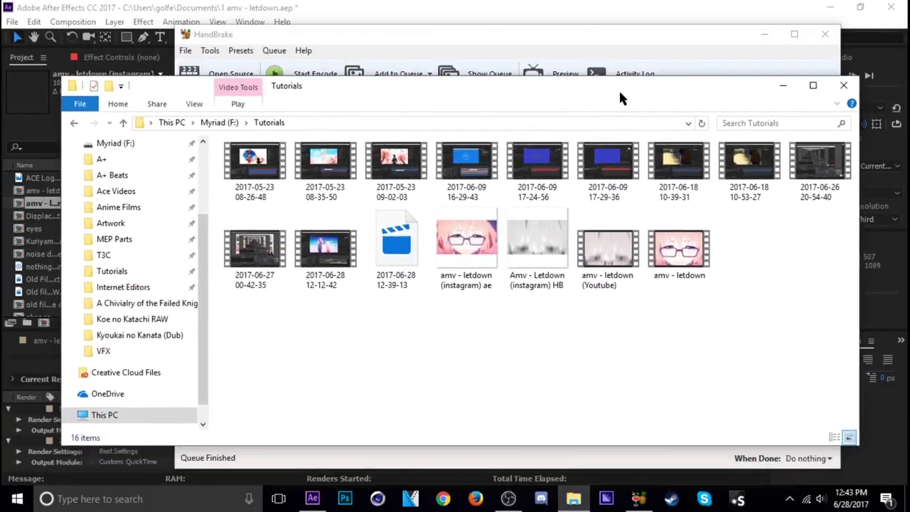
{"action": "left_click", "coordinate": [517, 33]}
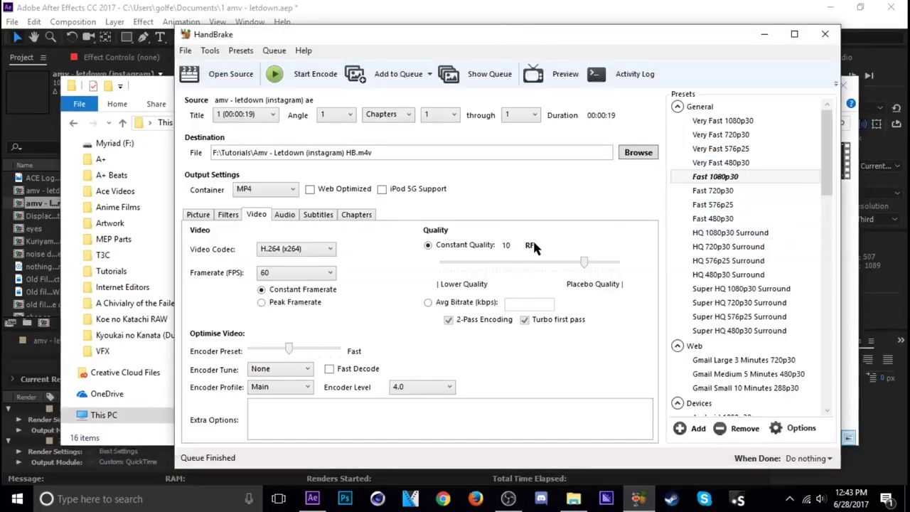